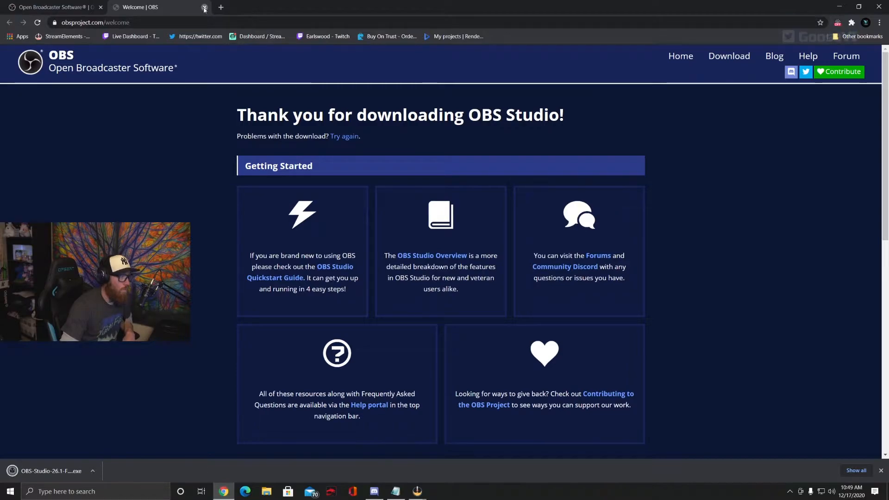
# Clear away the browser with the OBS download page and switch to the OBS window that has the Tutorial scene collection
pyautogui.click(204, 7)
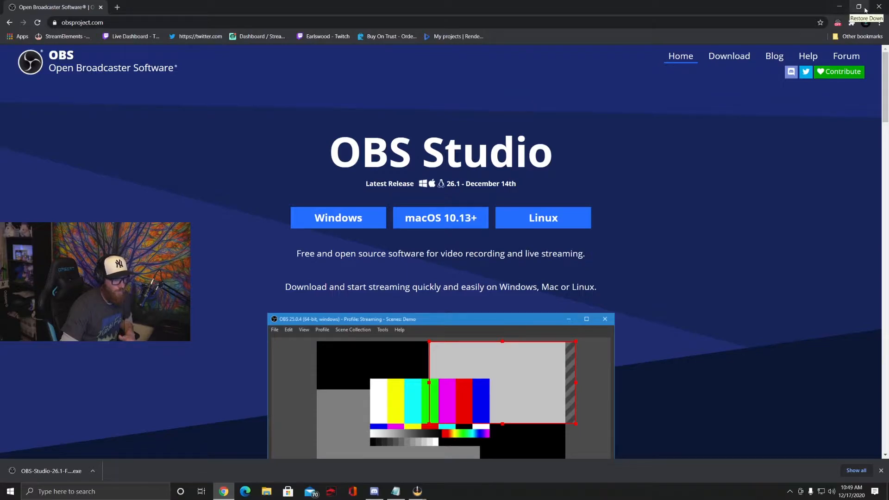
pyautogui.click(841, 8)
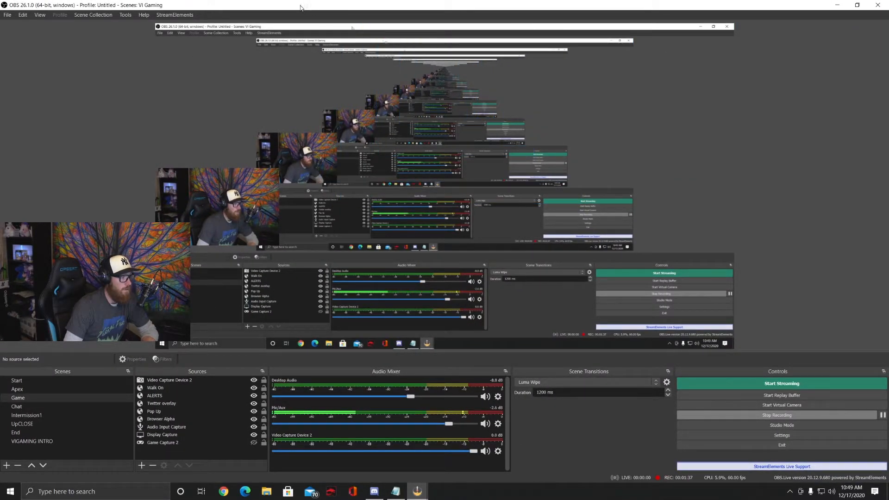
pyautogui.moveTo(290, 10); pyautogui.dragTo(888, 64)
pyautogui.click(837, 5)
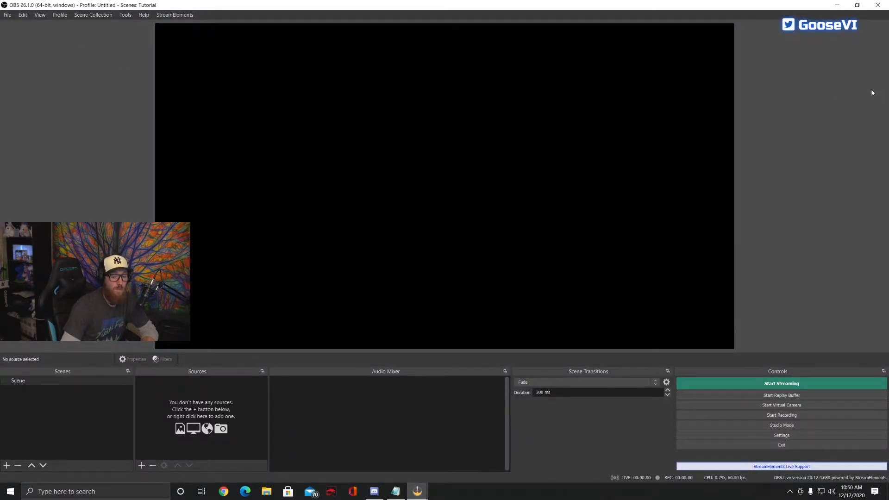
pyautogui.hotkey('alt', 'Tab')
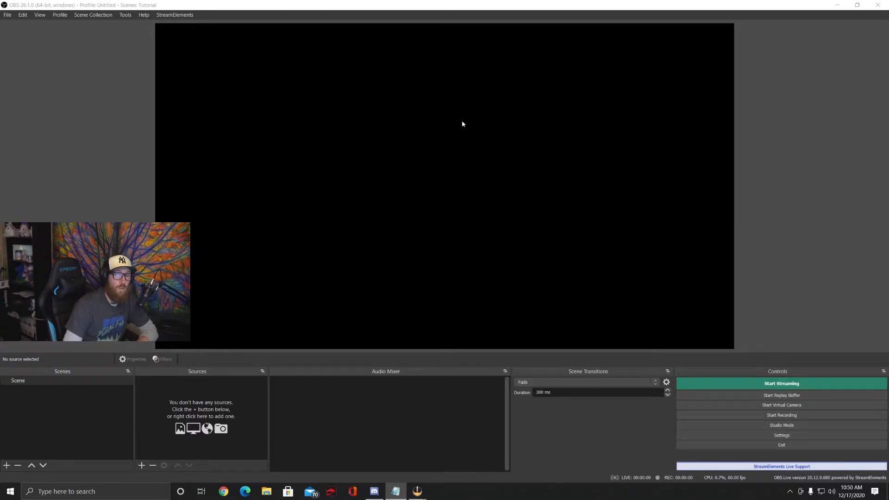
# Create a new profile named "Tutorial For Youtube" without the auto-configuration wizard
pyautogui.click(60, 15)
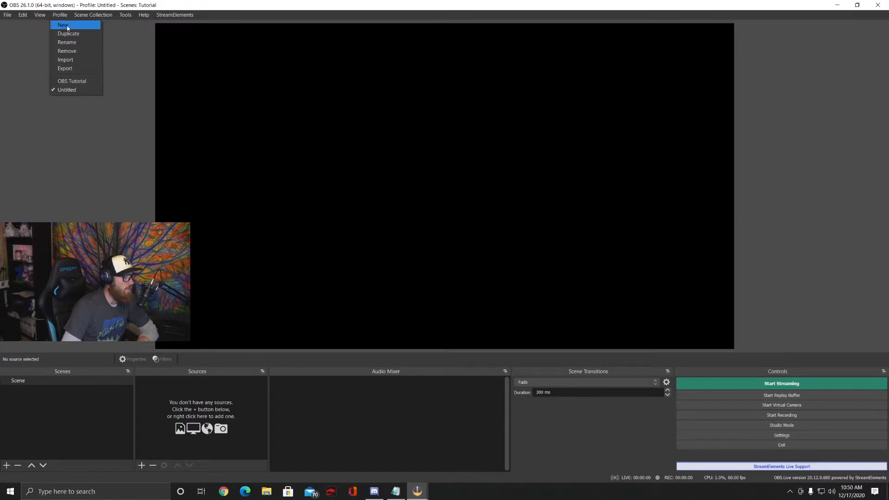
pyautogui.click(67, 26)
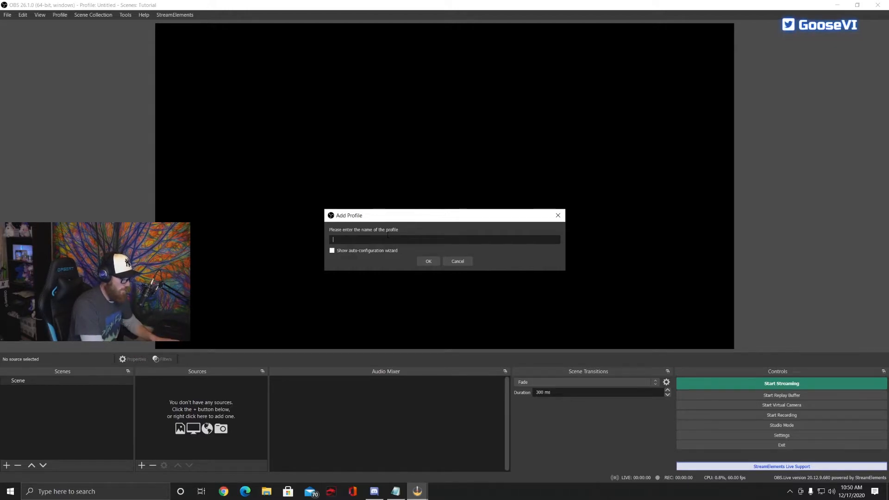
pyautogui.write('Tutorial For Youtube')
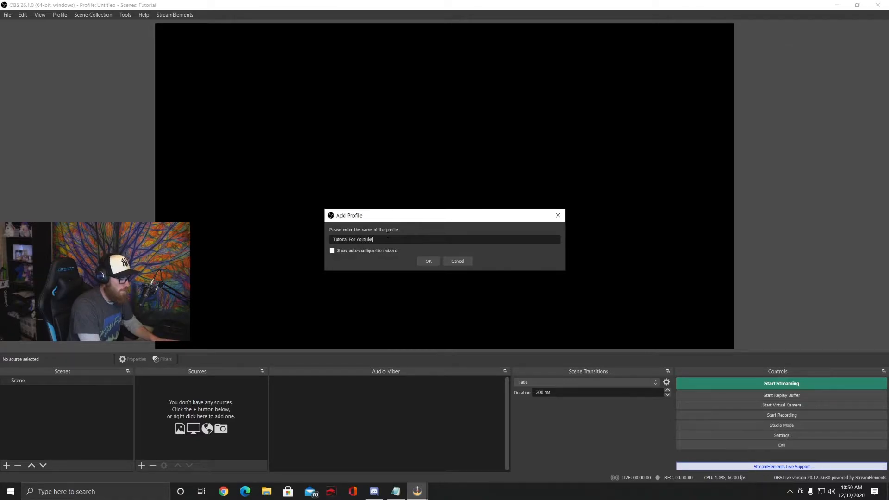
pyautogui.click(428, 261)
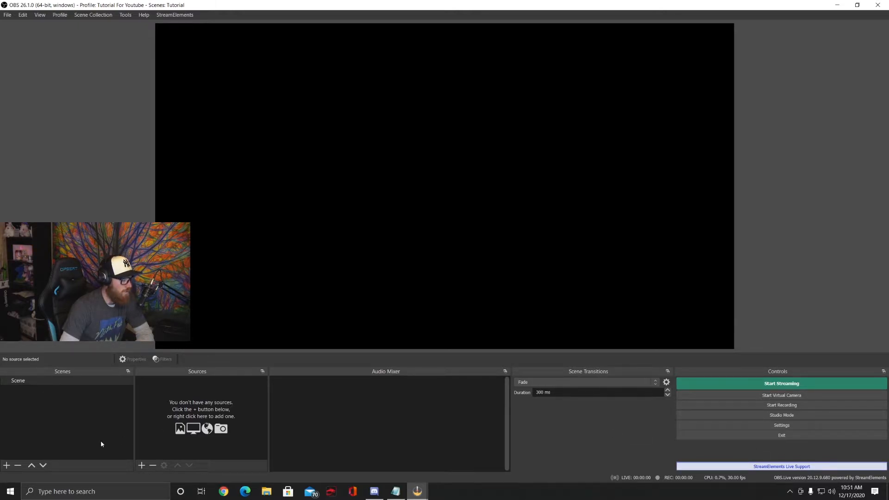
# Add a new scene named "Just Chatting"
pyautogui.click(7, 464)
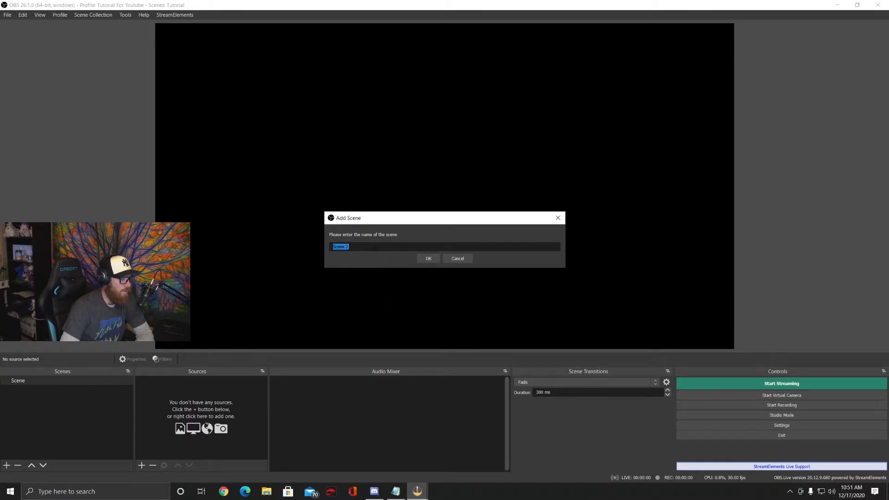
pyautogui.press('BackSpace')
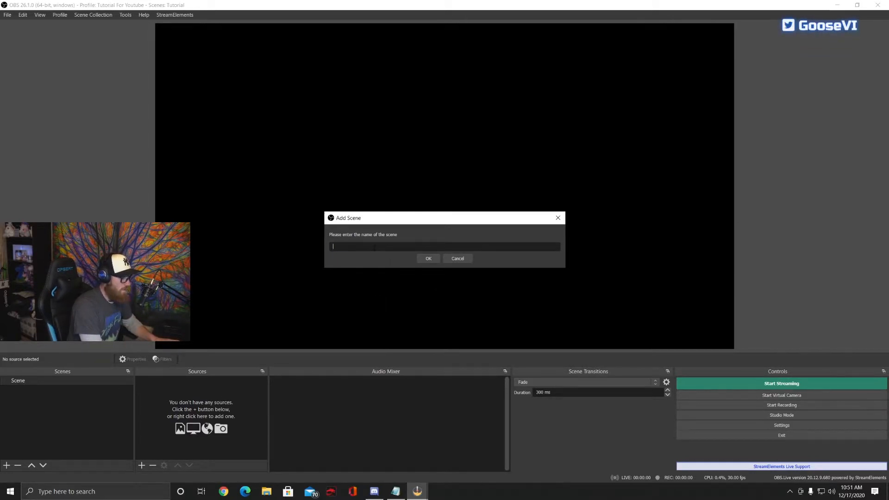
pyautogui.write('Just Chatting')
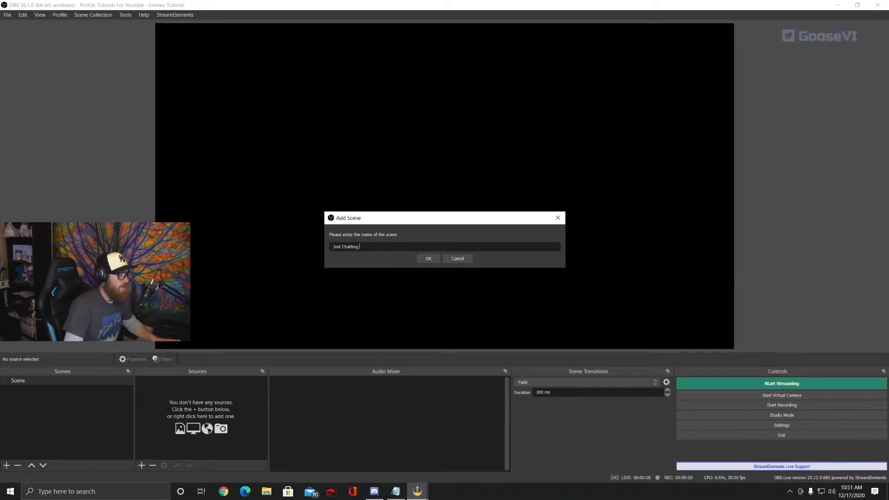
pyautogui.click(428, 258)
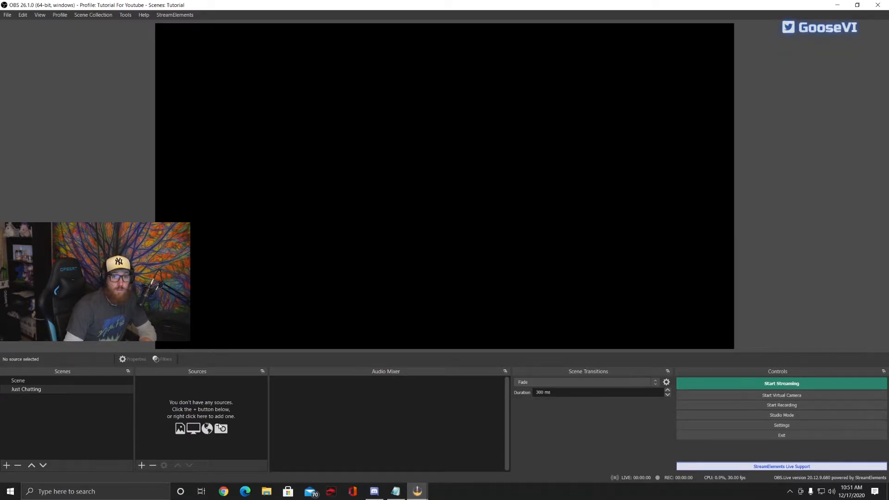
# Add a new Audio Input Capture source named "Microphone" to the Just Chatting scene
pyautogui.click(141, 466)
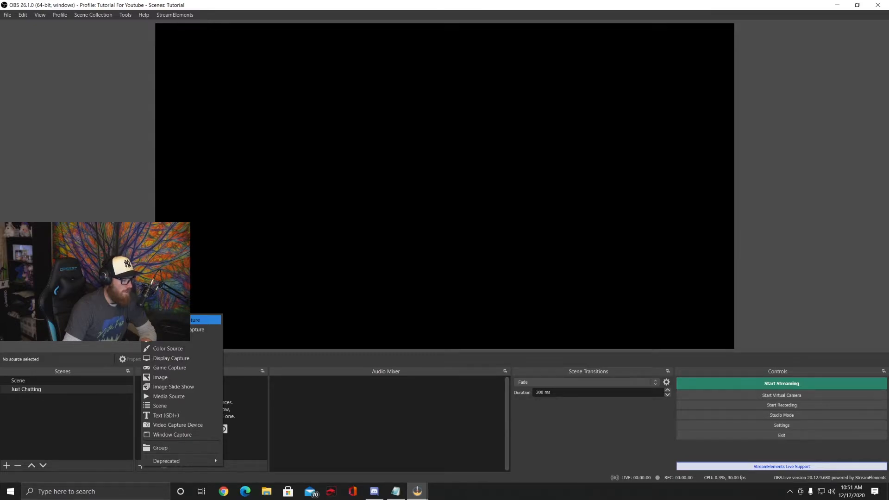
pyautogui.click(203, 320)
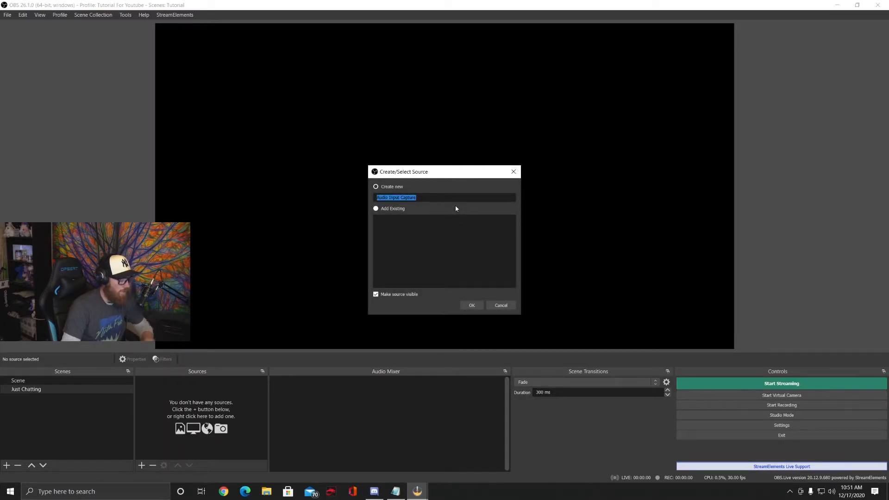
pyautogui.write('Micr')
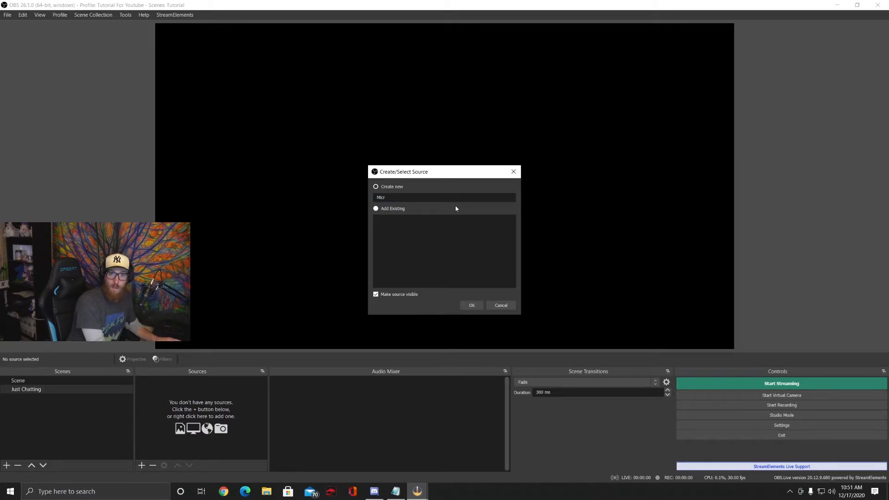
pyautogui.write('ophone')
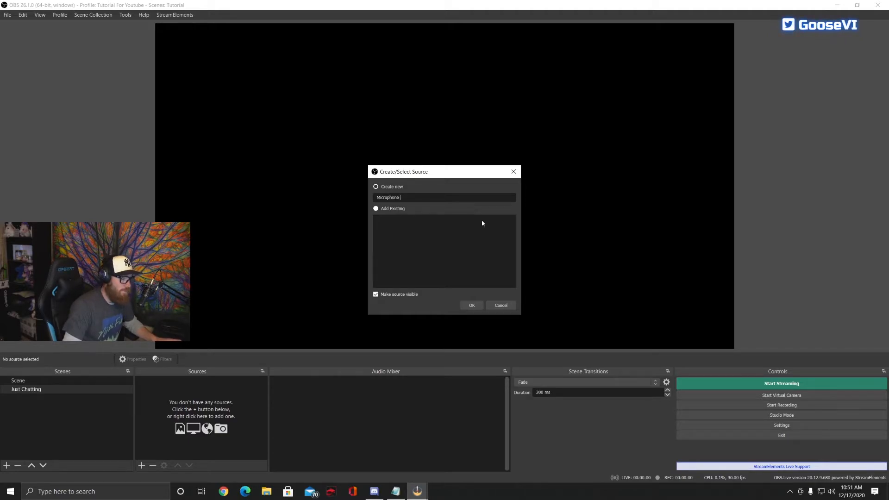
pyautogui.click(470, 306)
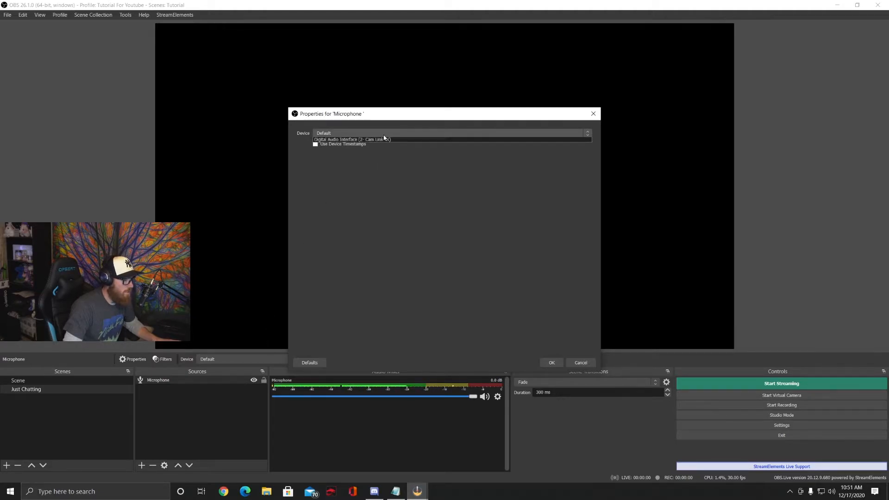
# Set the Microphone source's device to Analogue 1 + 2 (Focusrite Usb Audio)
pyautogui.click(384, 134)
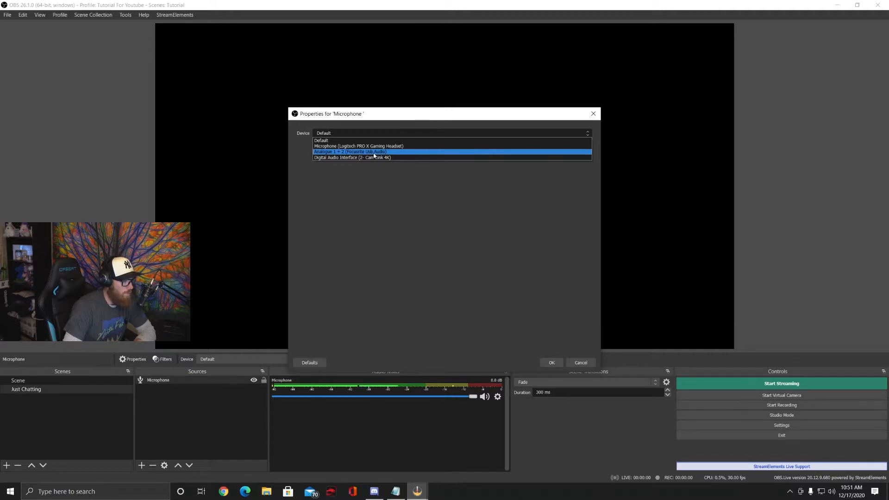
pyautogui.click(373, 153)
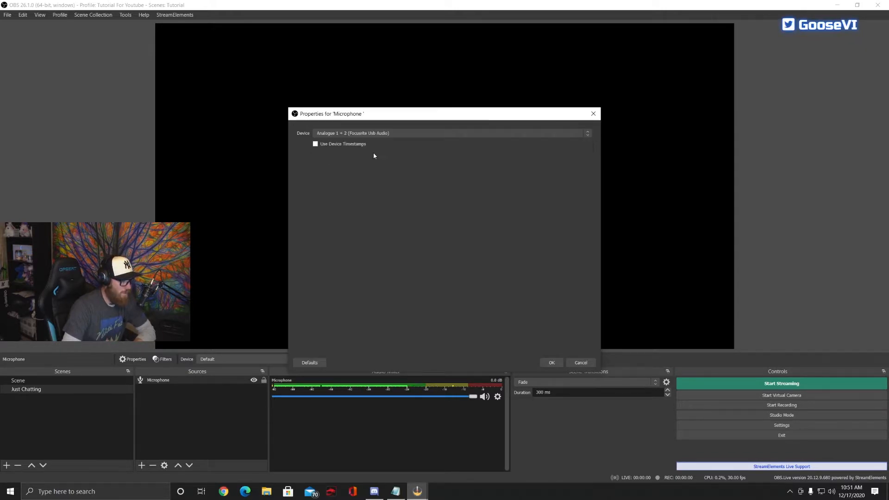
pyautogui.click(552, 363)
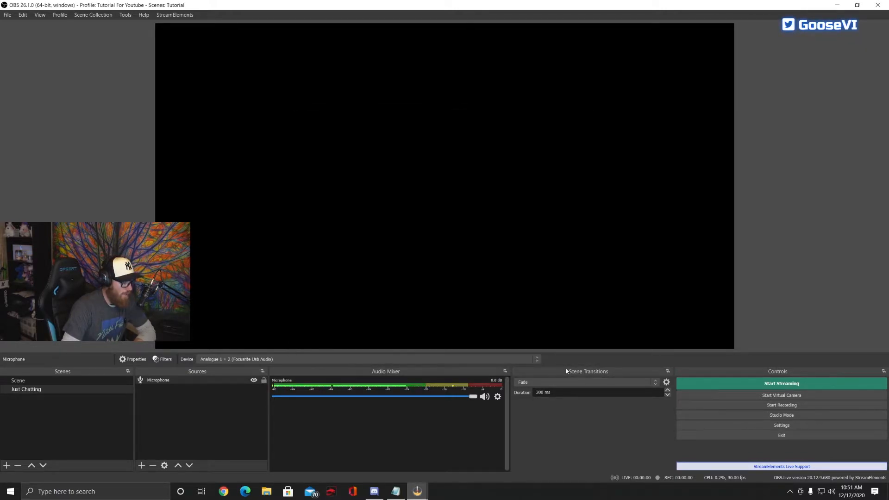
# Add a new Video Capture Device source to the Just Chatting scene, keeping the default name
pyautogui.click(142, 465)
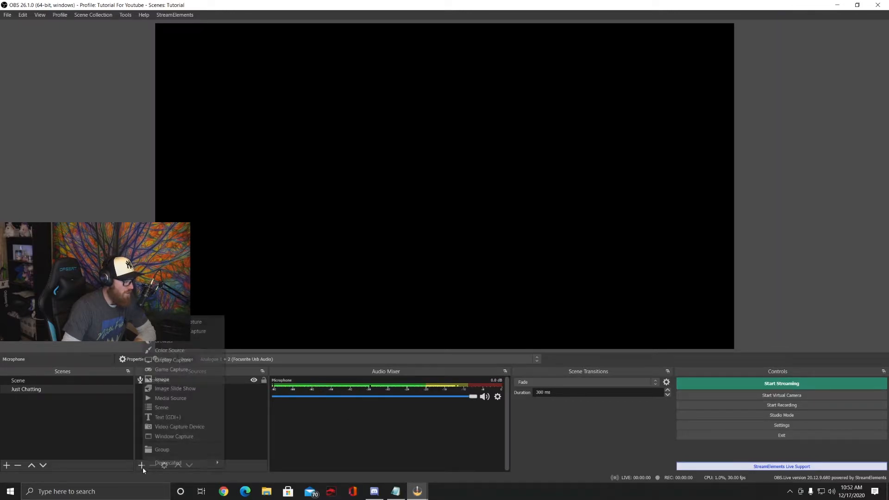
pyautogui.click(184, 427)
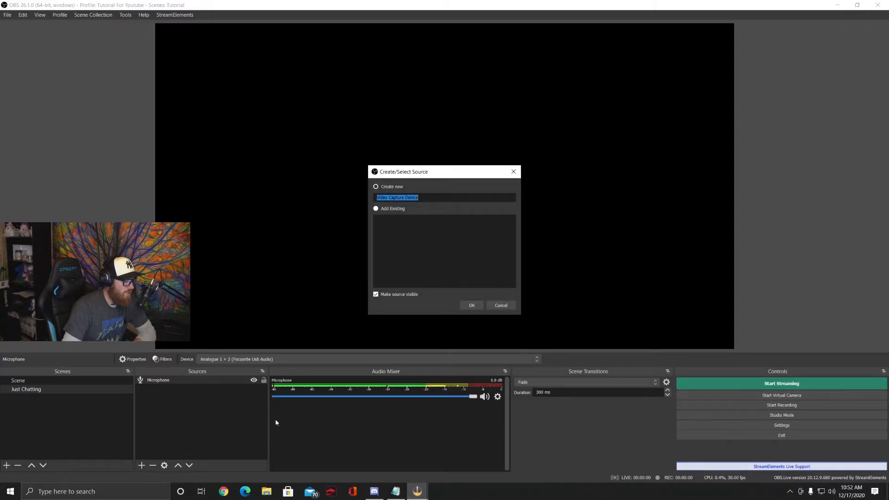
pyautogui.click(472, 309)
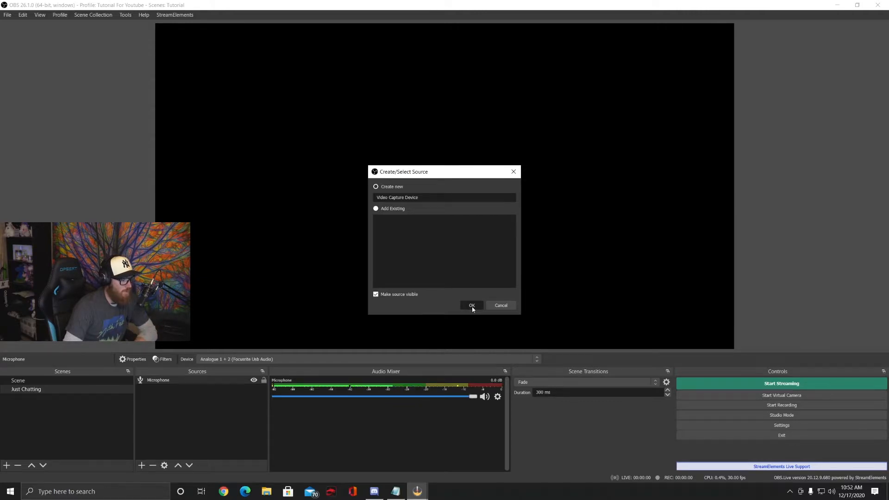
pyautogui.click(471, 306)
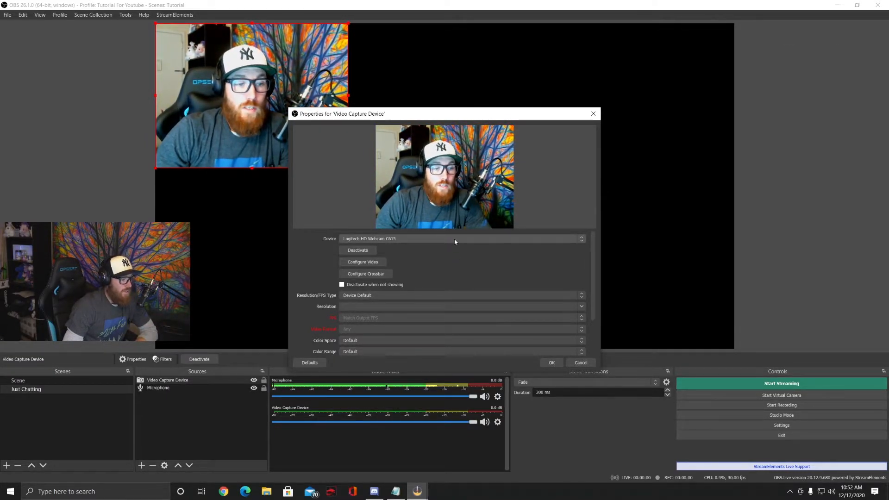
# Set the webcam source's Resolution/FPS Type to Custom and its resolution to 1920x1080
pyautogui.click(416, 296)
pyautogui.click(416, 296)
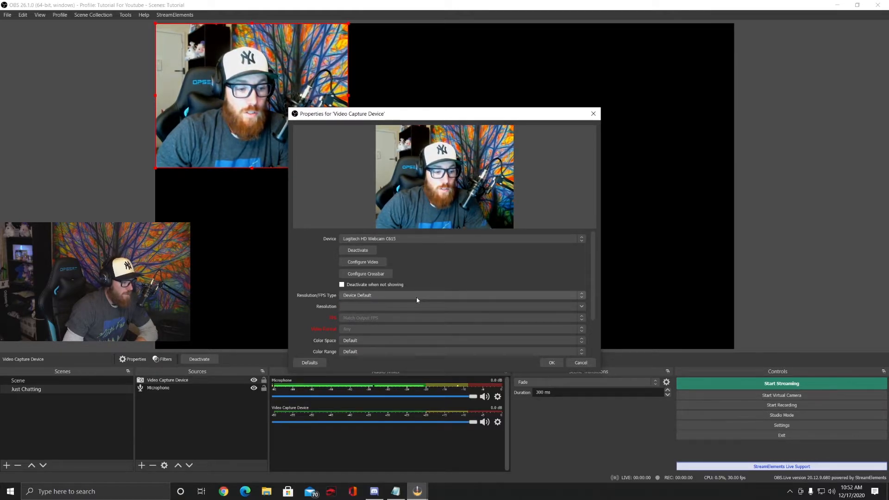
pyautogui.click(417, 296)
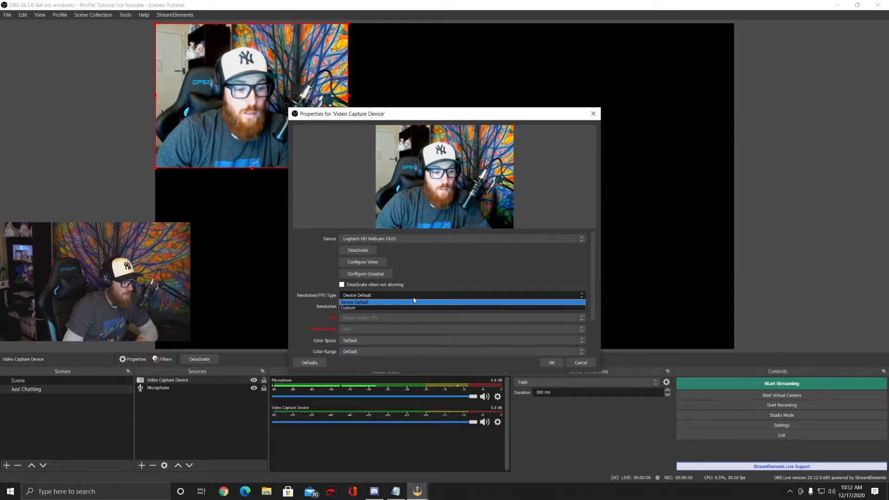
pyautogui.click(387, 308)
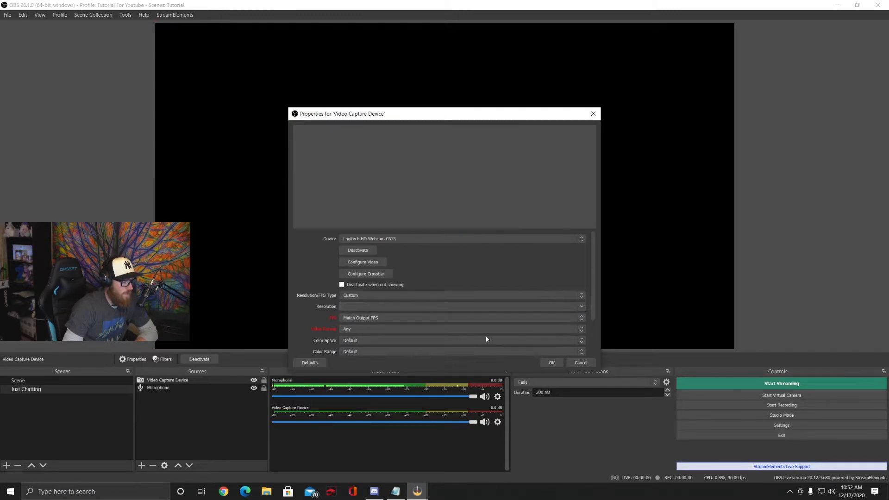
pyautogui.click(581, 306)
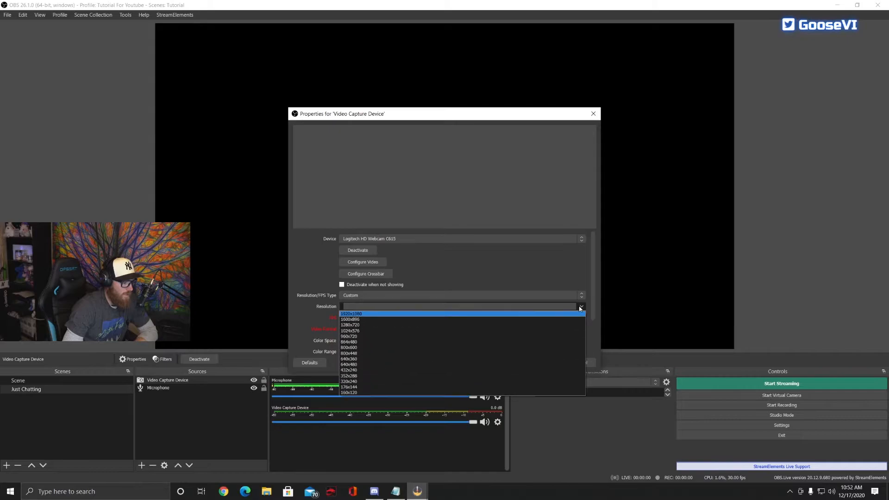
pyautogui.click(442, 314)
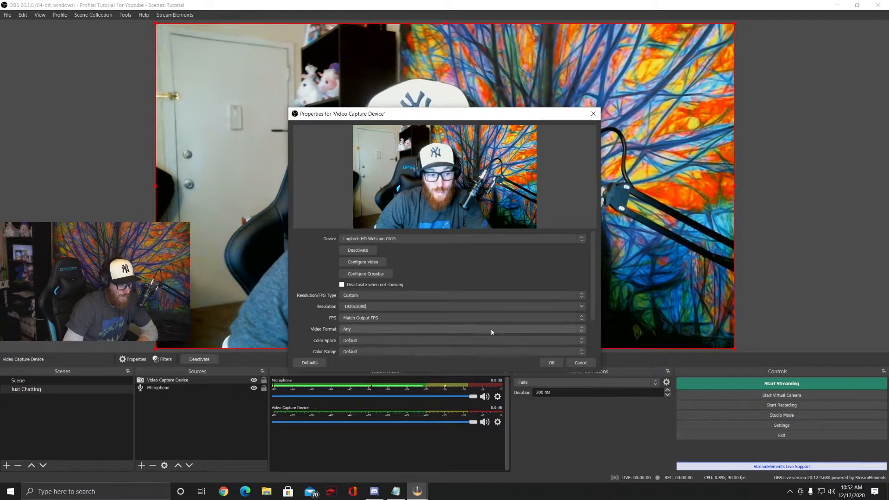
# Try the 1280x720 resolution on the webcam source and return it to 1920x1080
pyautogui.click(581, 306)
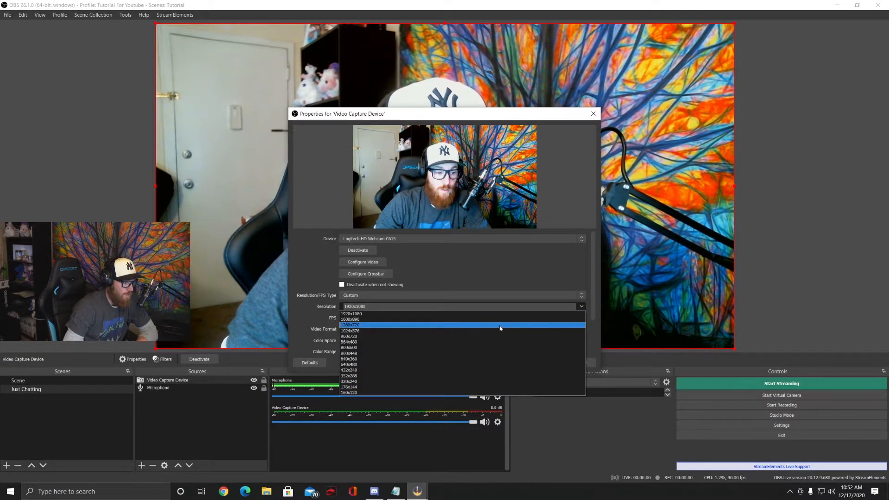
pyautogui.click(500, 324)
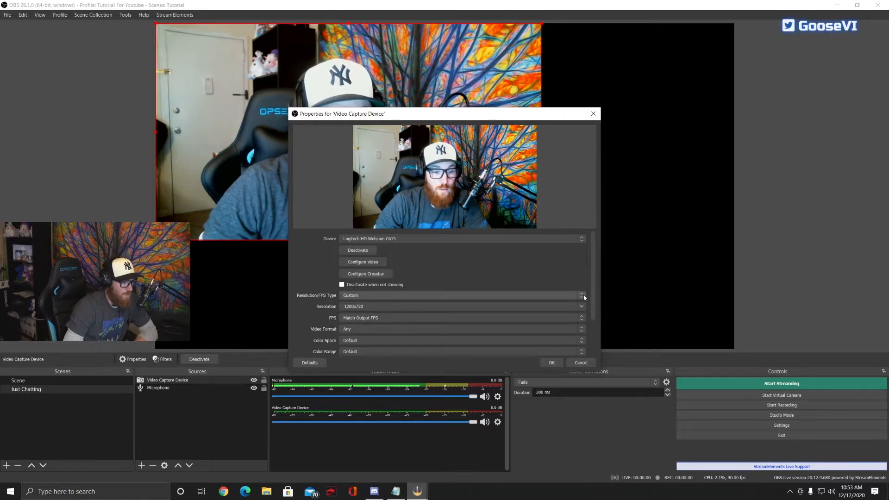
pyautogui.click(582, 310)
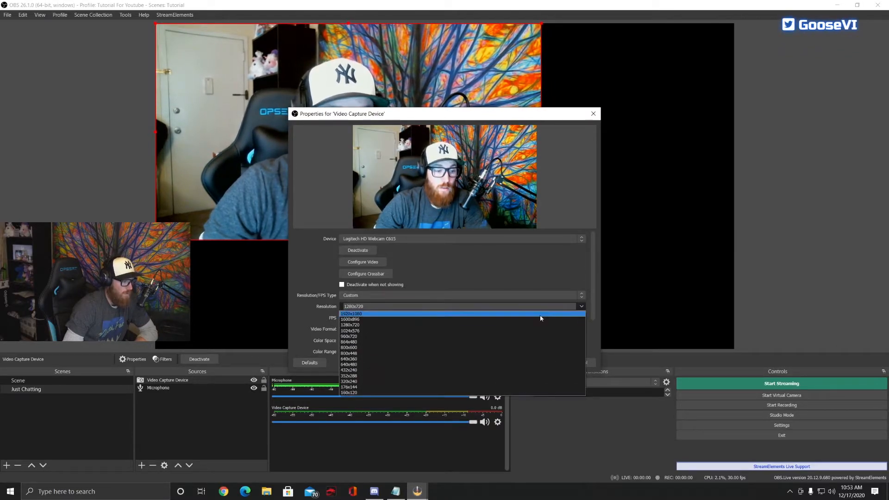
pyautogui.click(471, 317)
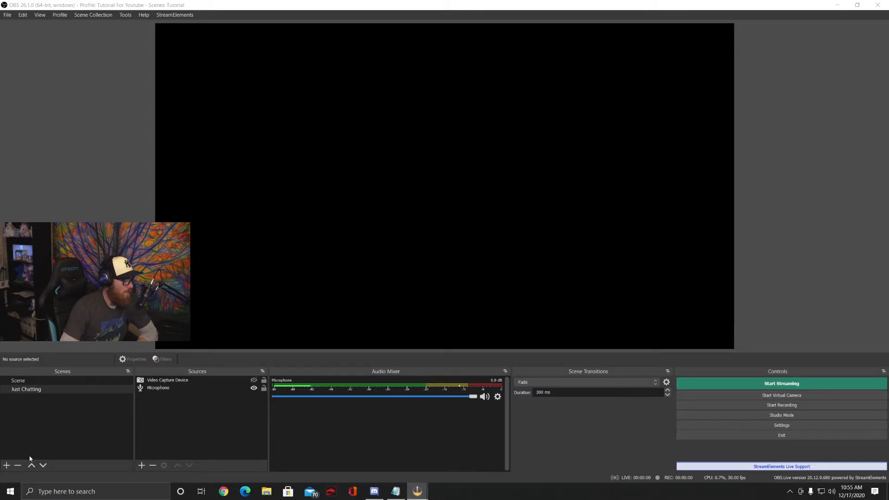
# Add a new scene named Game Screen
pyautogui.click(7, 465)
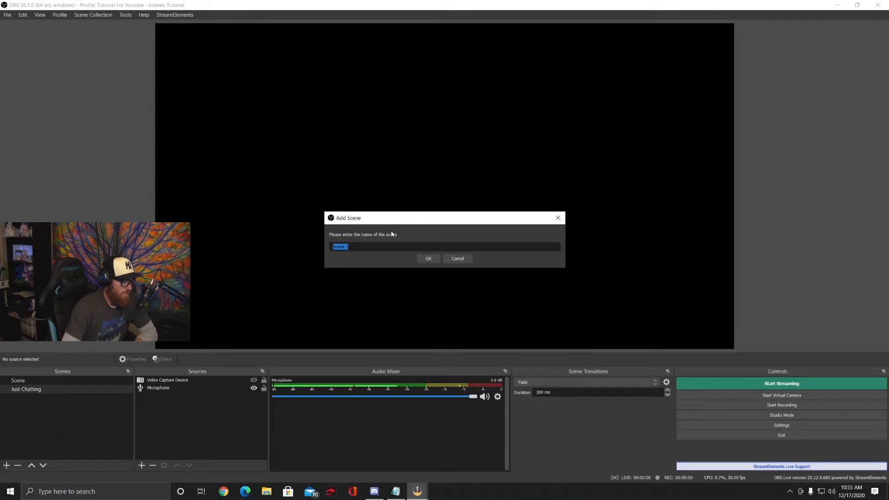
pyautogui.write('Game Scre')
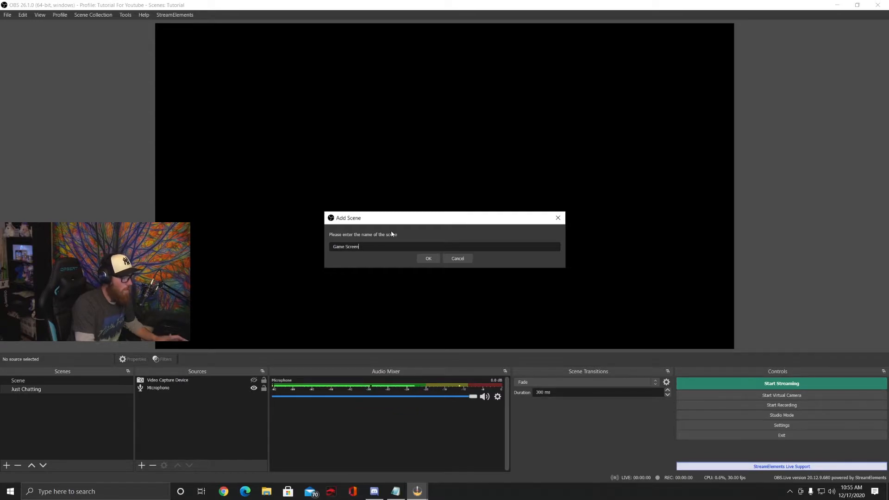
pyautogui.click(427, 259)
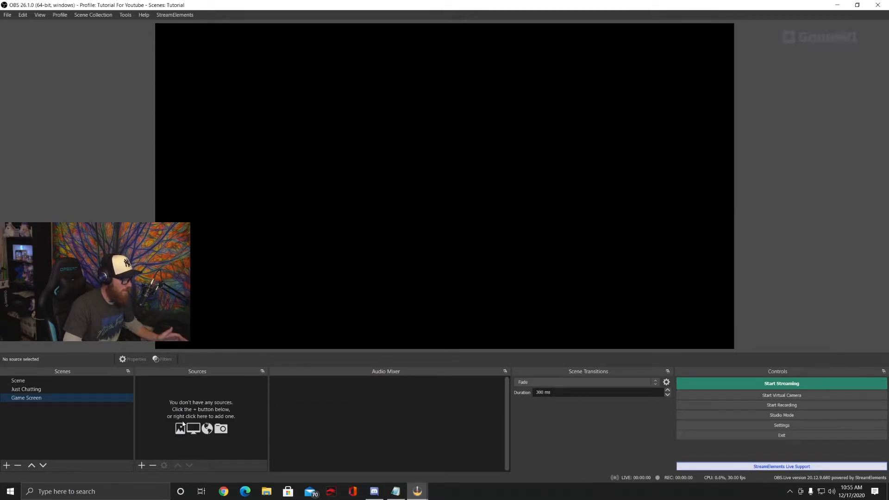
# Copy the Video Capture Device source from the Just Chatting scene and paste it as a reference into the Game Screen scene
pyautogui.click(40, 389)
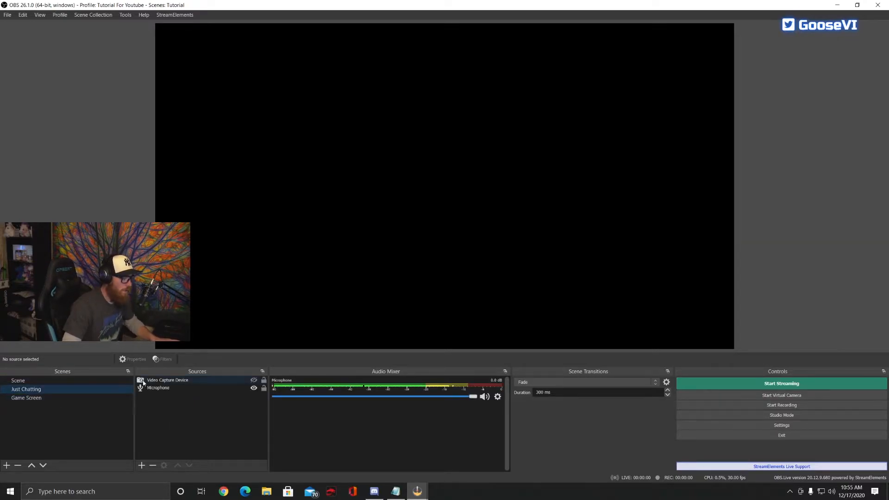
pyautogui.rightClick(166, 383)
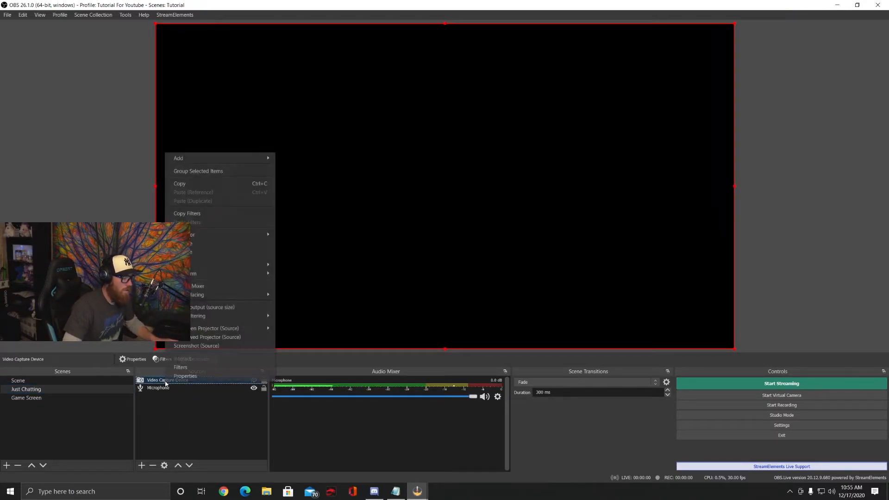
pyautogui.click(185, 185)
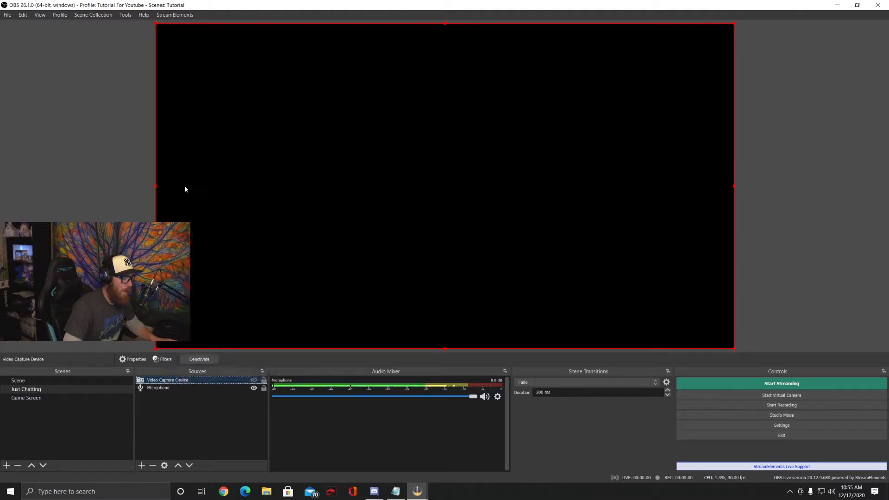
pyautogui.click(90, 400)
pyautogui.rightClick(176, 395)
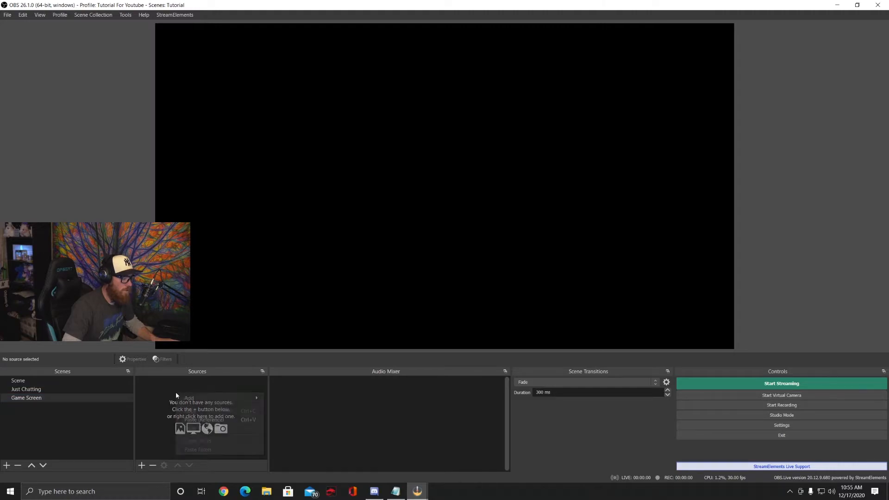
pyautogui.click(198, 419)
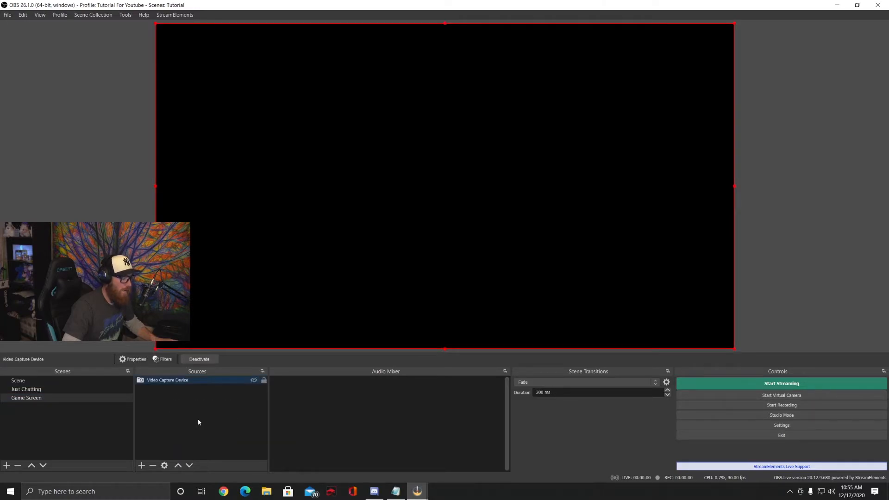
# Copy the Microphone source from the Just Chatting scene and paste it as a reference into the Game Screen scene
pyautogui.click(79, 391)
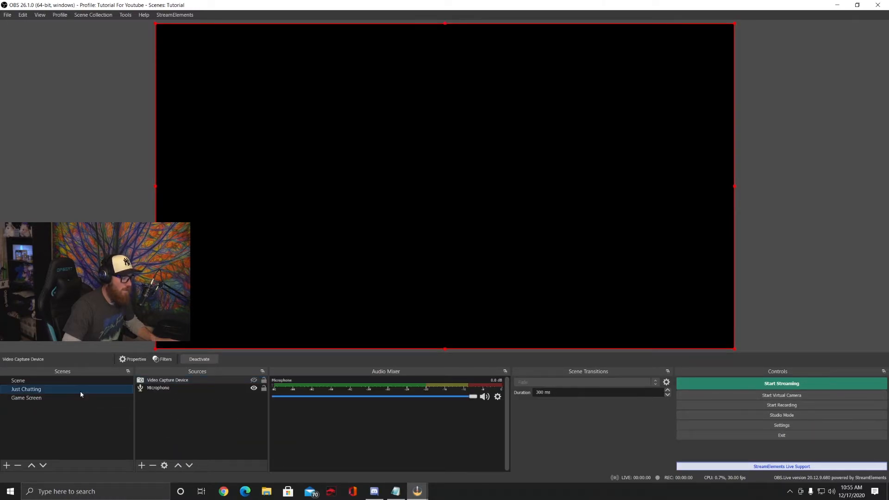
pyautogui.rightClick(163, 390)
pyautogui.click(198, 204)
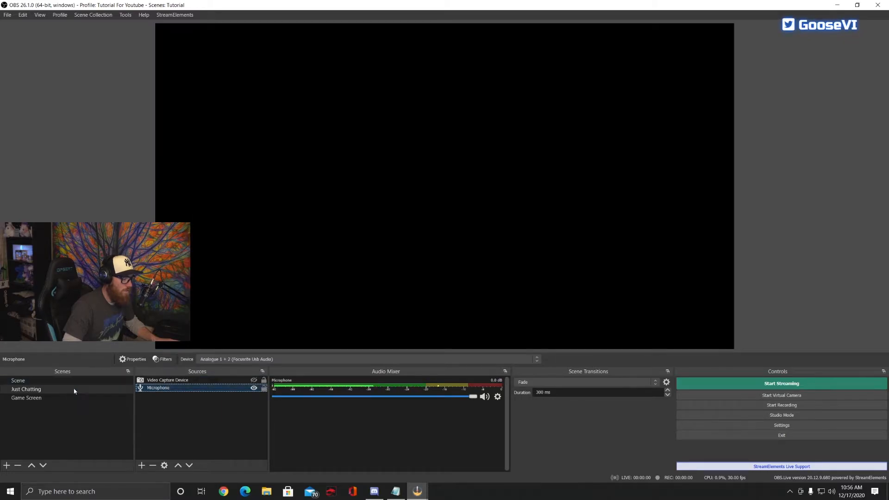
pyautogui.click(63, 399)
pyautogui.rightClick(173, 398)
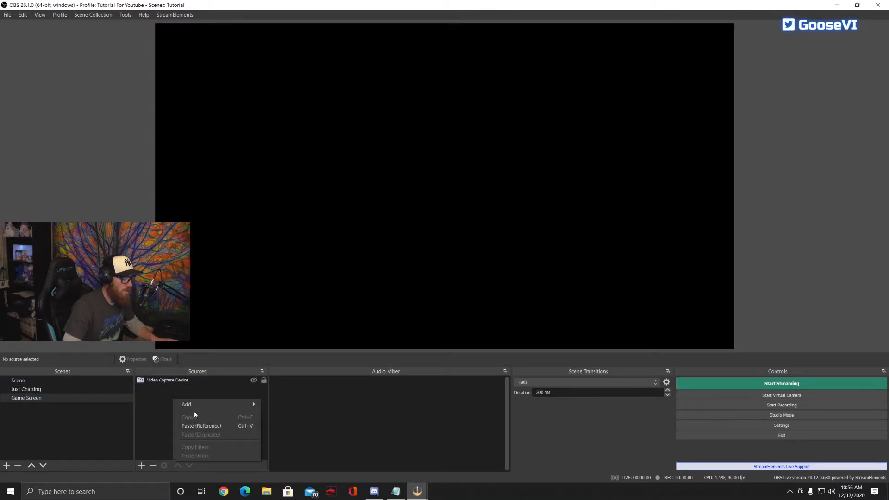
pyautogui.click(199, 425)
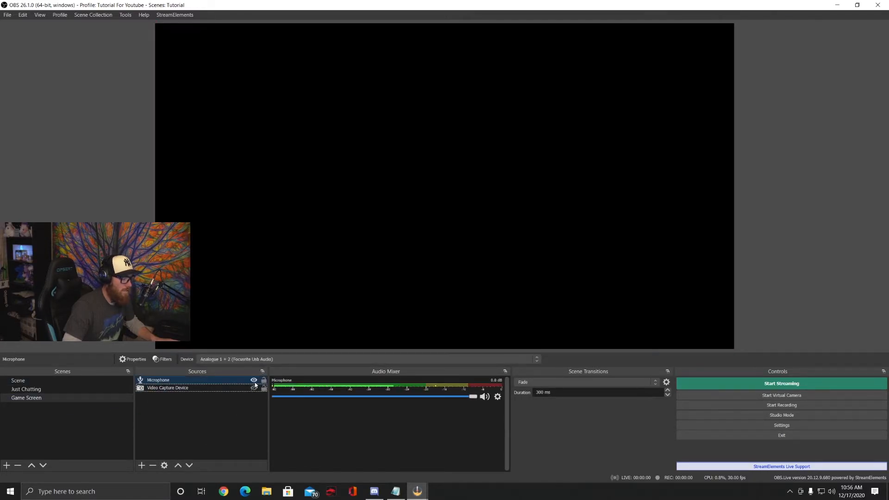
# Make the webcam visible in the Game Screen scene, shrink it to a small frame and place it midway along the canvas's left edge
pyautogui.click(253, 388)
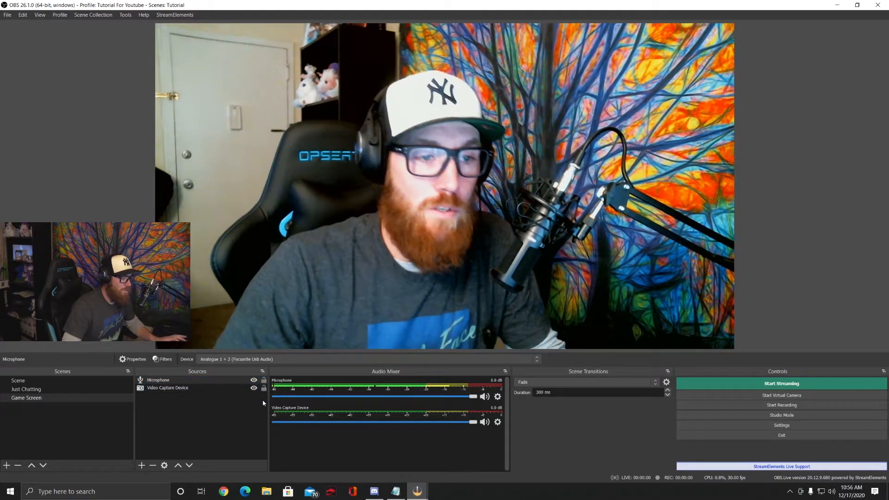
pyautogui.click(454, 208)
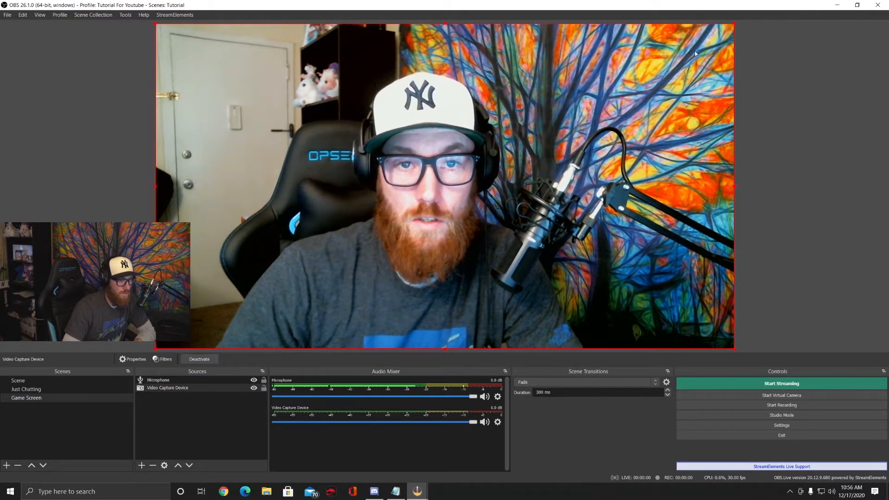
pyautogui.moveTo(734, 24); pyautogui.dragTo(210, 218)
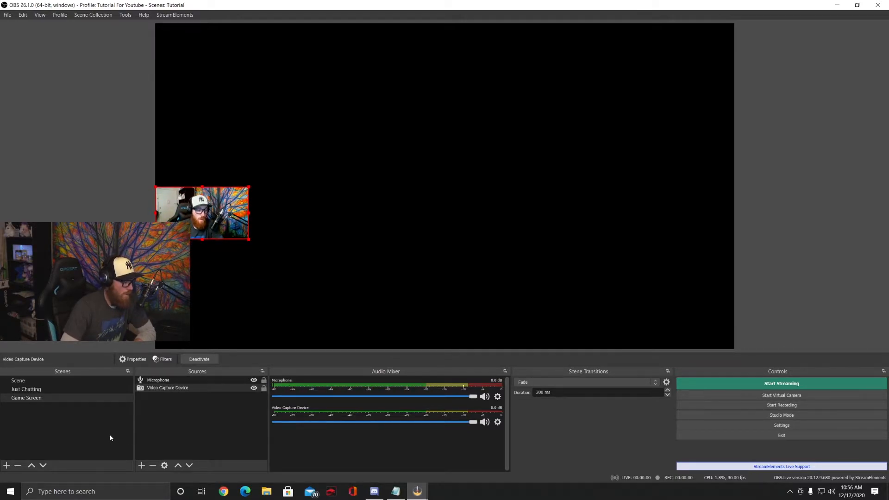
# Add a new Display Capture source to the Game Screen scene with the default name, capturing Display 1: 2560x1440 @ 0,0
pyautogui.click(142, 465)
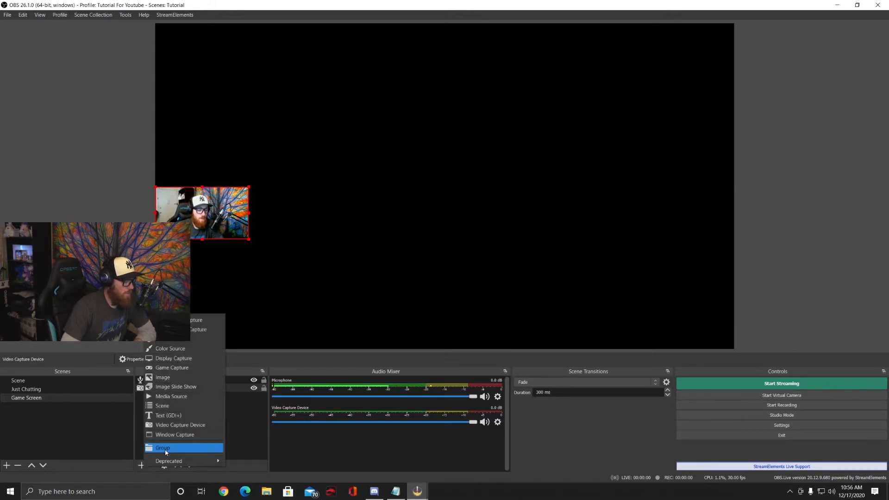
pyautogui.click(180, 359)
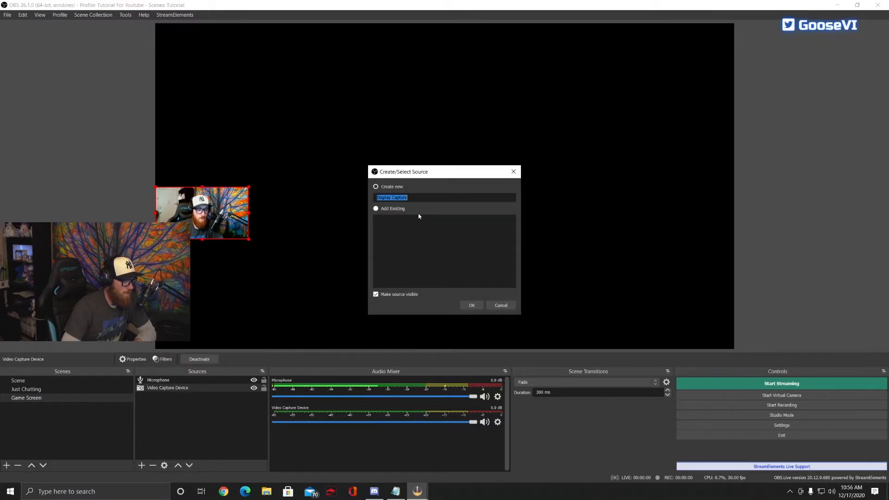
pyautogui.click(464, 307)
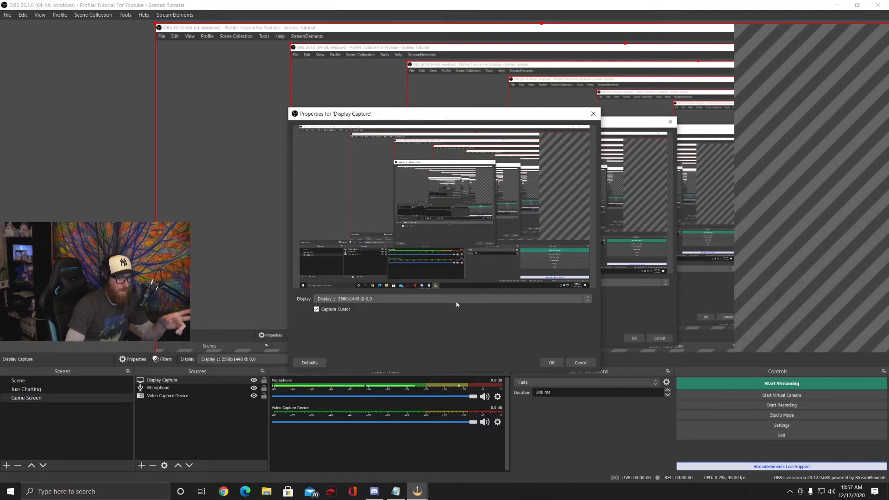
pyautogui.click(588, 300)
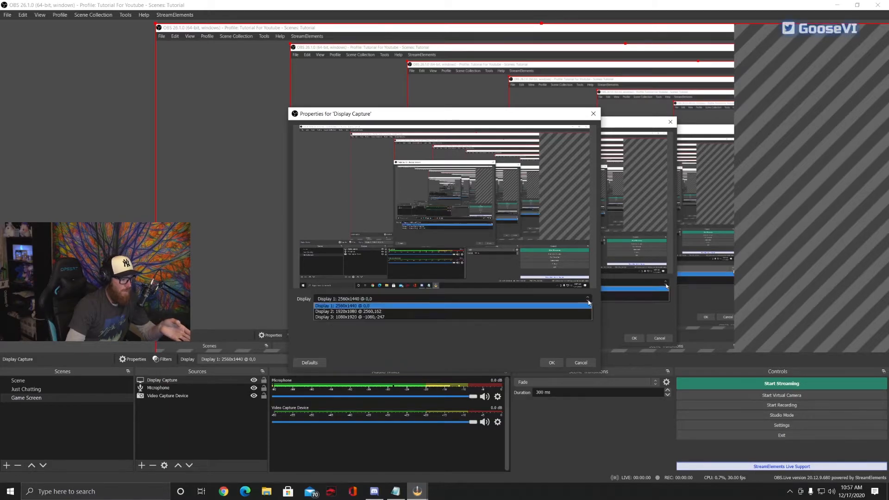
pyautogui.click(396, 306)
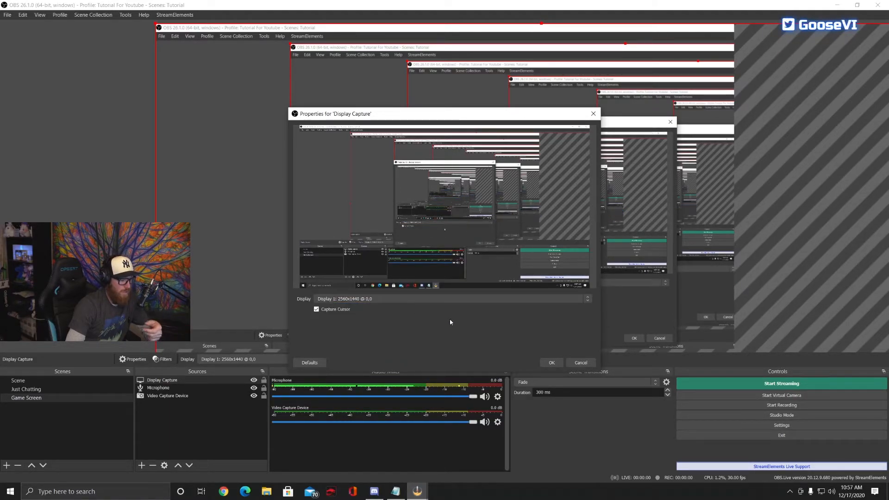
pyautogui.click(551, 362)
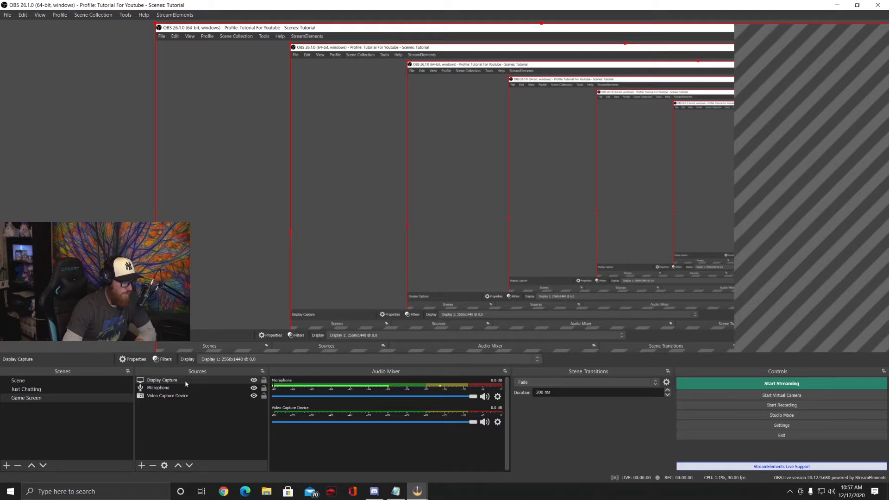
# Move Display Capture to the end of the source order, and move Video Capture Device below it
pyautogui.moveTo(185, 383); pyautogui.dragTo(187, 401)
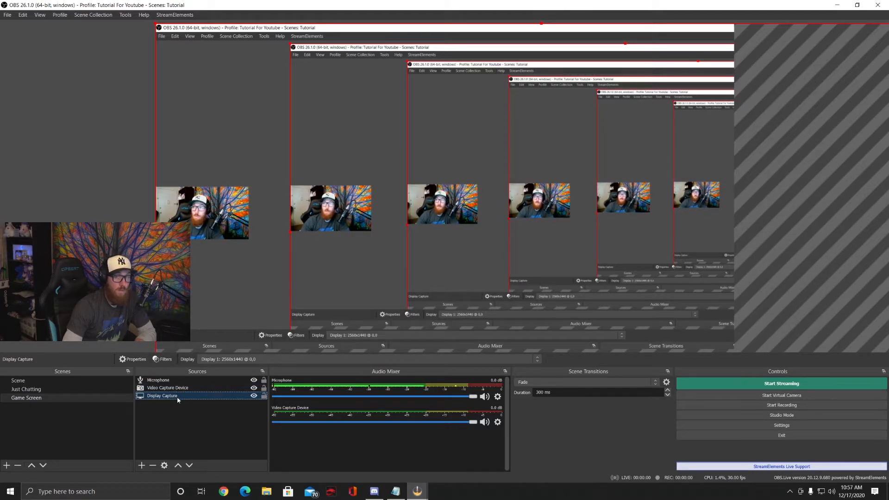
pyautogui.click(179, 389)
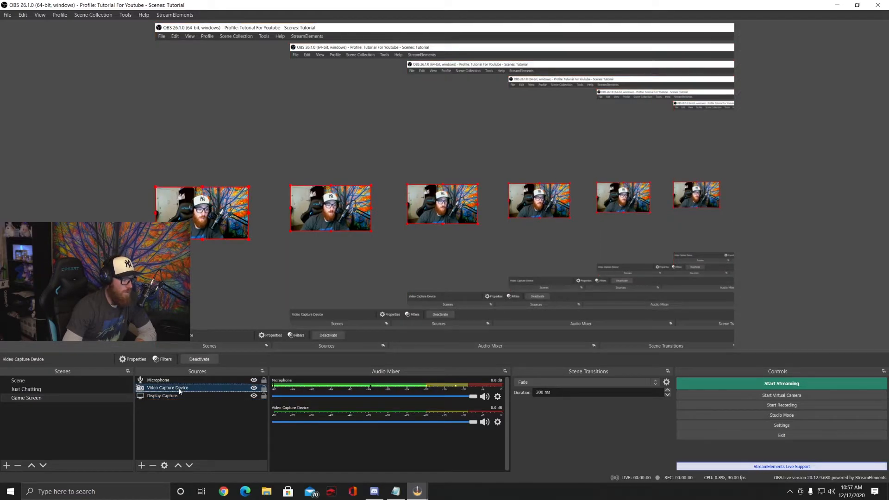
pyautogui.moveTo(180, 391); pyautogui.dragTo(178, 399)
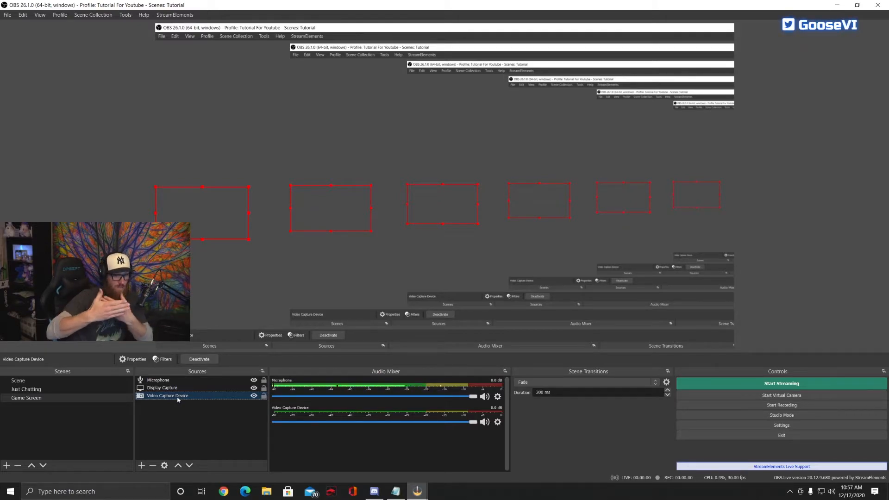
pyautogui.click(159, 453)
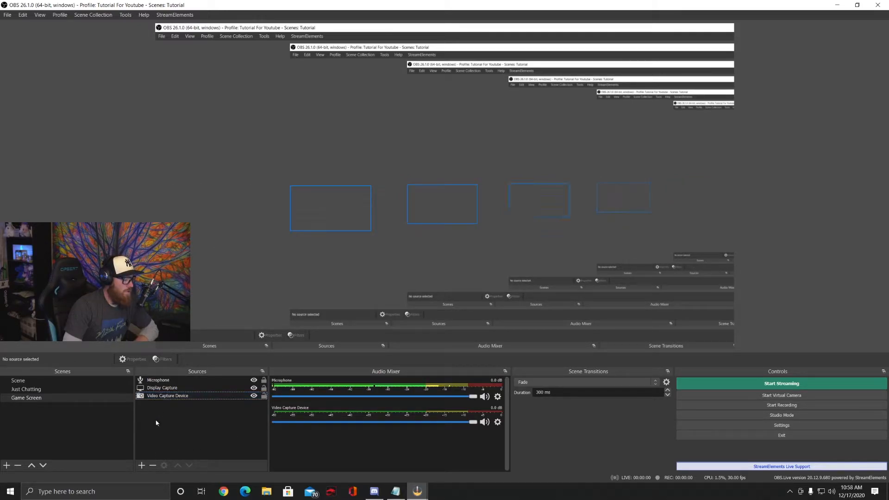
# Add a new Game Capture source with the default name and set its mode to Capture specific window
pyautogui.click(141, 466)
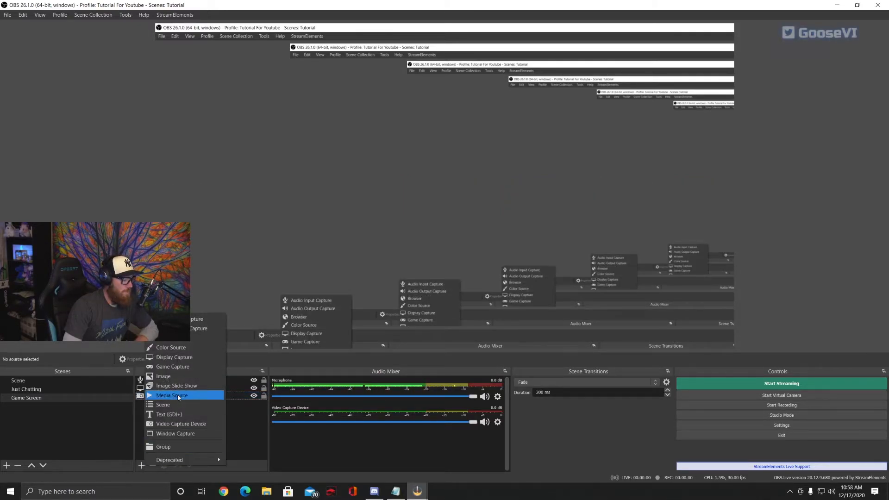
pyautogui.click(185, 366)
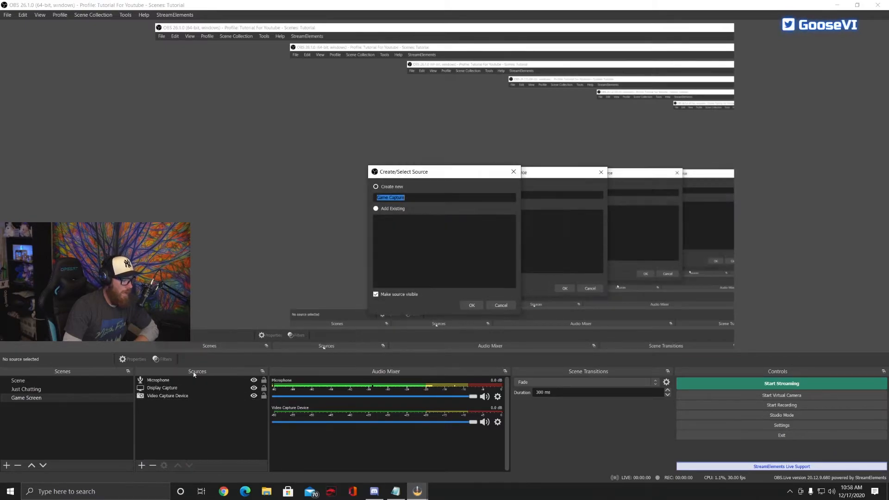
pyautogui.click(471, 306)
pyautogui.click(384, 293)
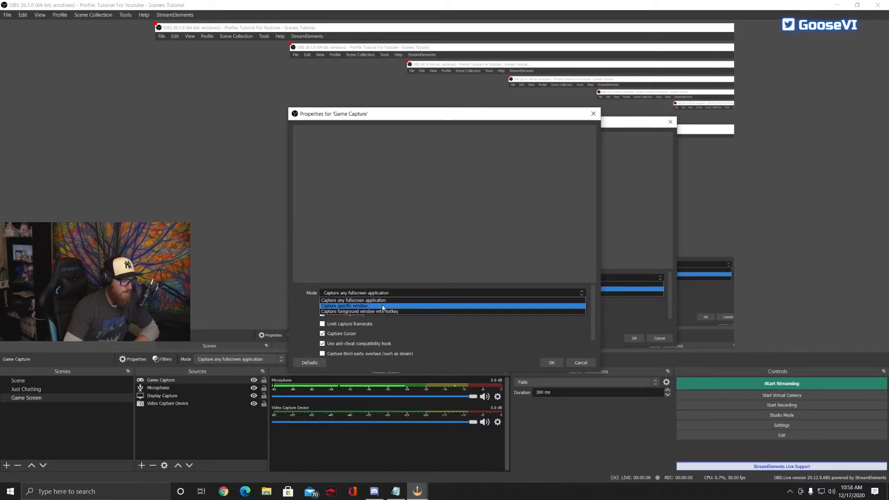
pyautogui.click(383, 306)
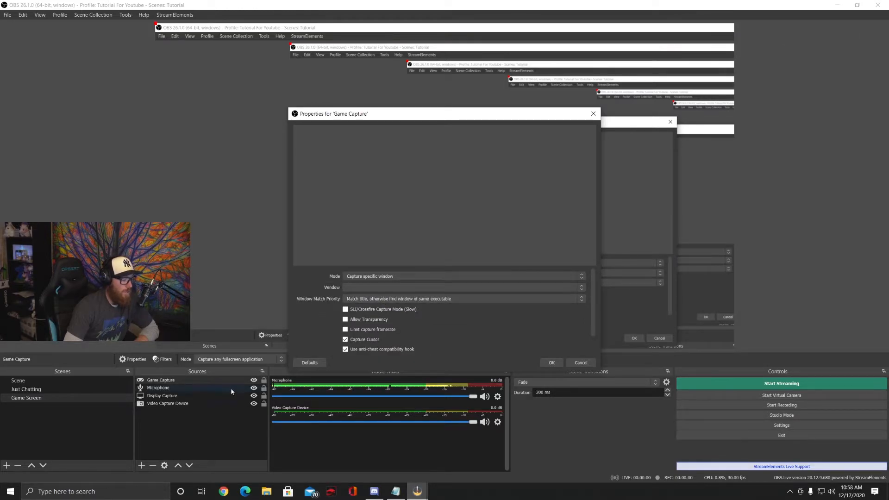
# Hide the Display Capture source and set Game Capture's window to [obs64.exe]: OBS 26.1.0 (64-bit, windows) - Profile: Untitled - Scenes: VI Gaming
pyautogui.click(254, 395)
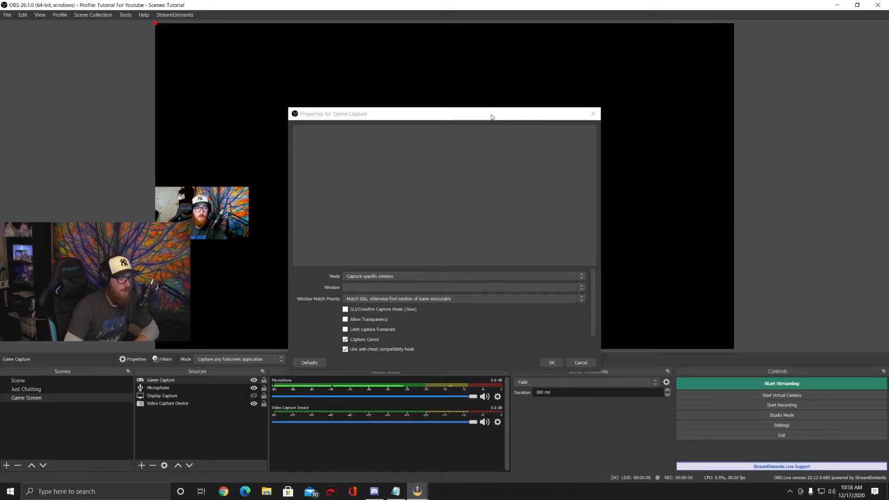
pyautogui.moveTo(491, 117); pyautogui.dragTo(490, 68)
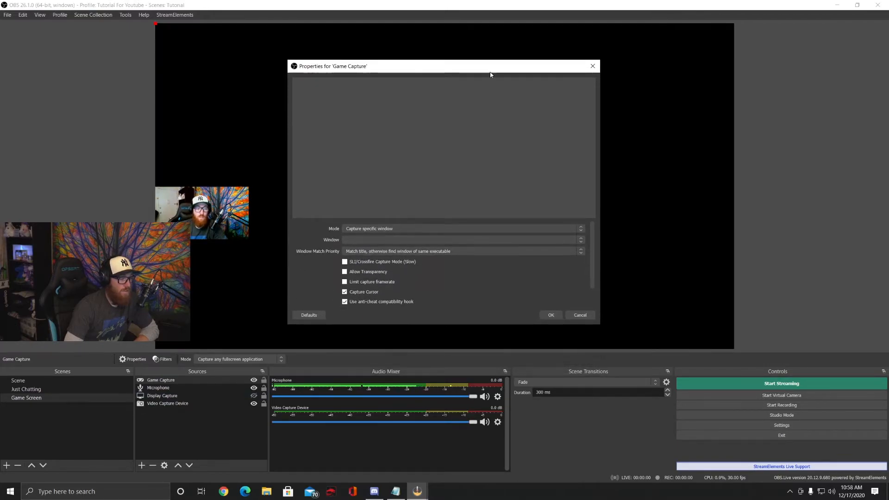
pyautogui.click(580, 241)
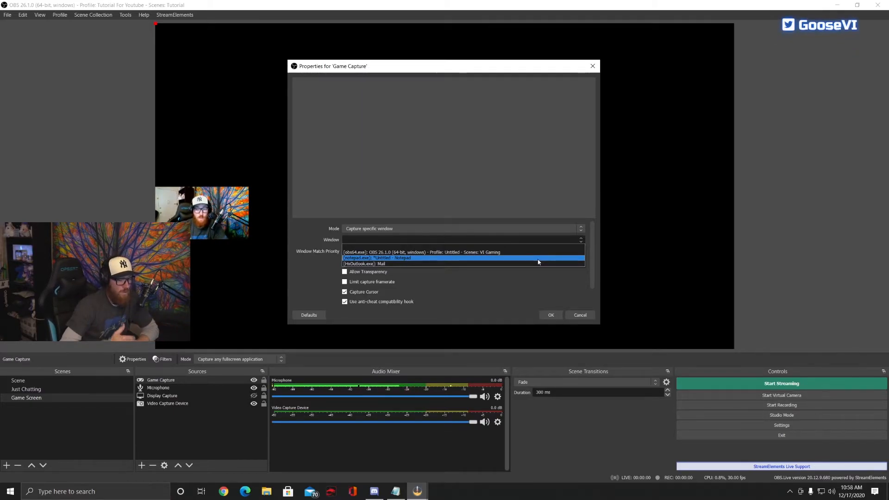
pyautogui.click(415, 254)
pyautogui.click(553, 316)
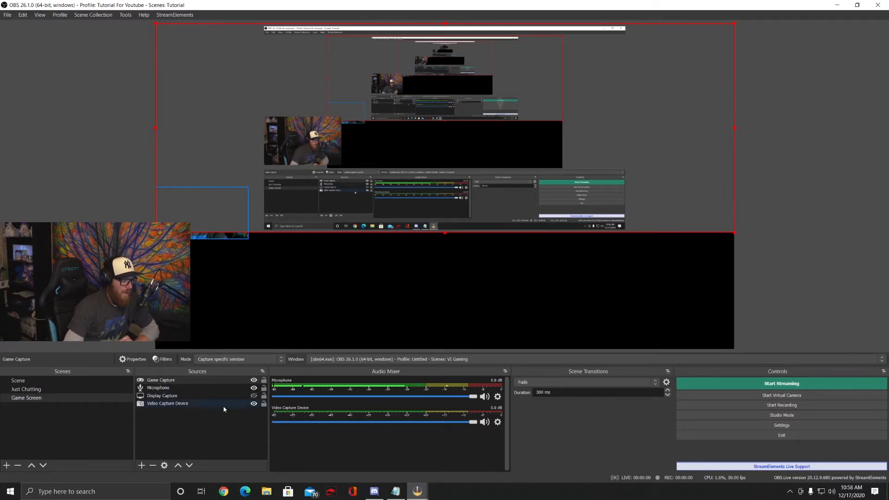
# Reselect the [obs64.exe] OBS 26.1.0 window in Game Capture's properties, and move Game Capture below Video Capture Device in the source order
pyautogui.rightClick(207, 380)
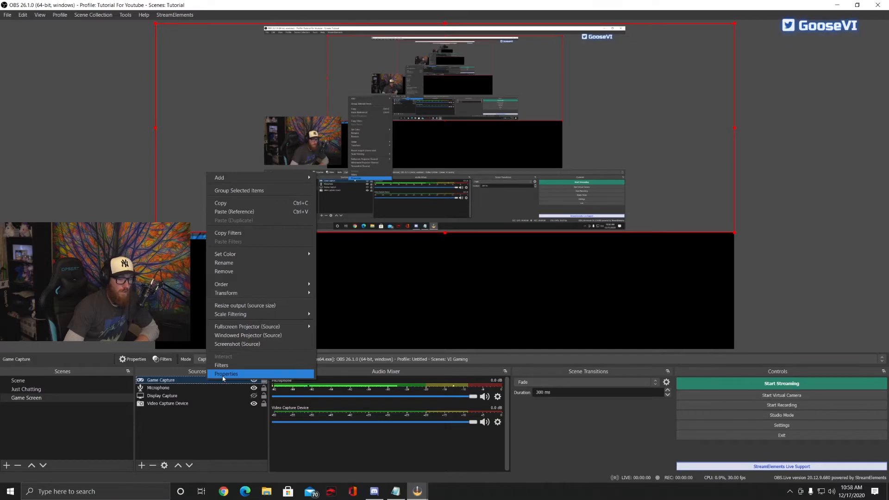
pyautogui.click(222, 374)
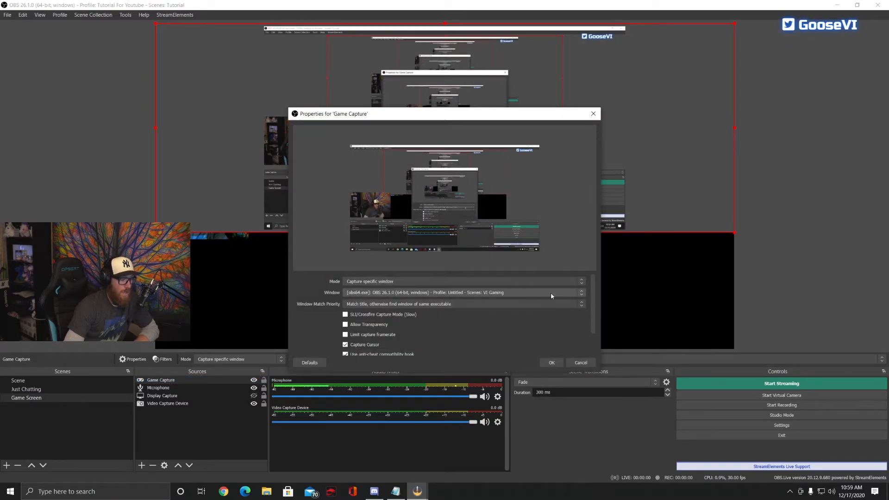
pyautogui.click(584, 293)
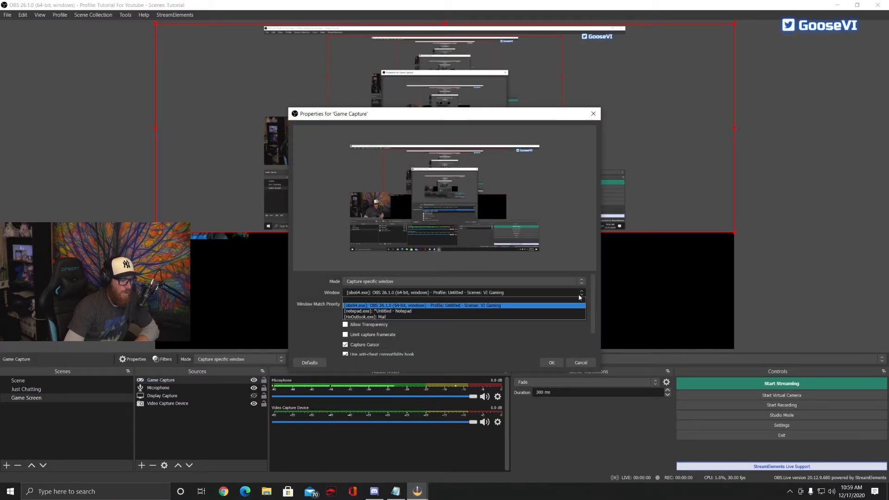
pyautogui.click(435, 305)
pyautogui.click(551, 362)
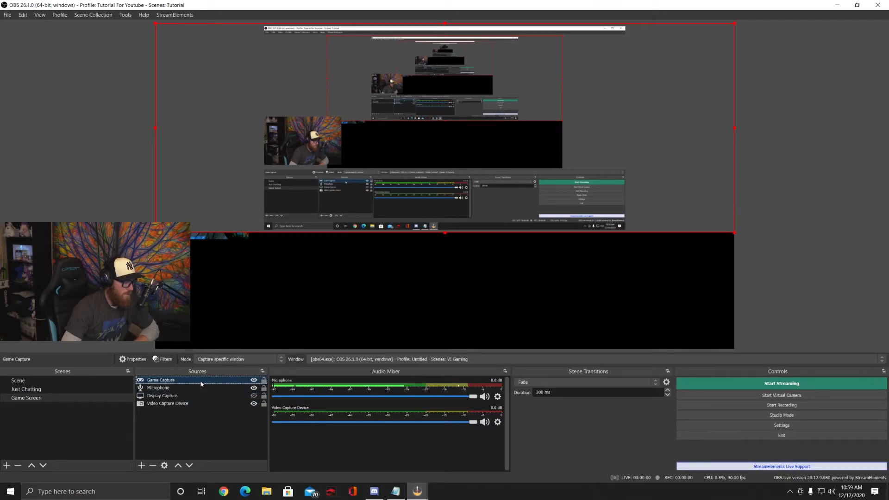
pyautogui.moveTo(199, 384); pyautogui.dragTo(189, 410)
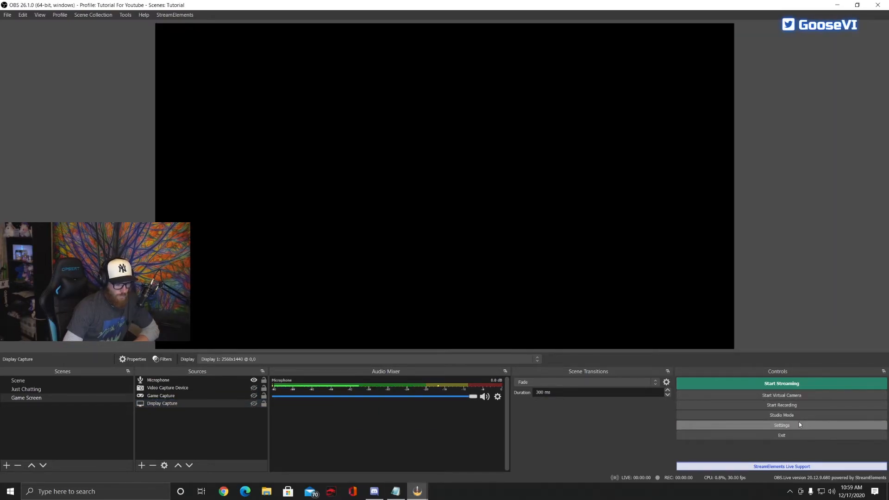
# Examine the General settings, including the available themes and languages and the output, snapping, projector, preview and multiview options
pyautogui.click(798, 425)
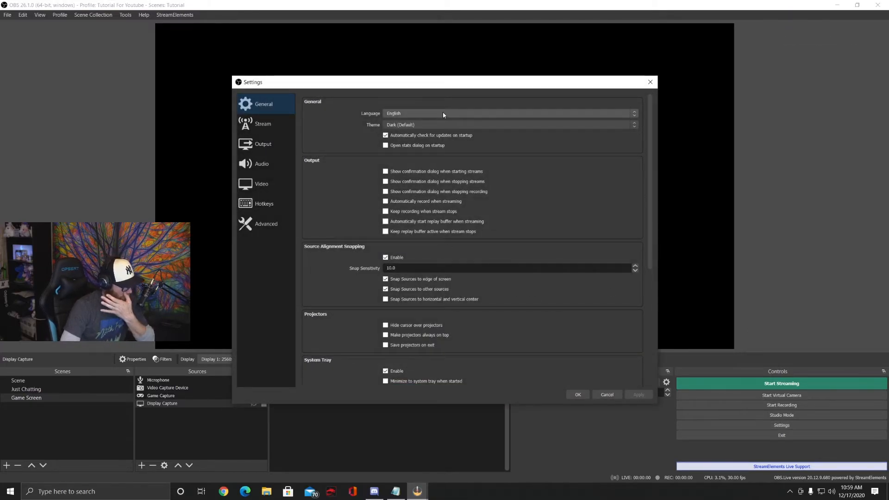
pyautogui.click(635, 128)
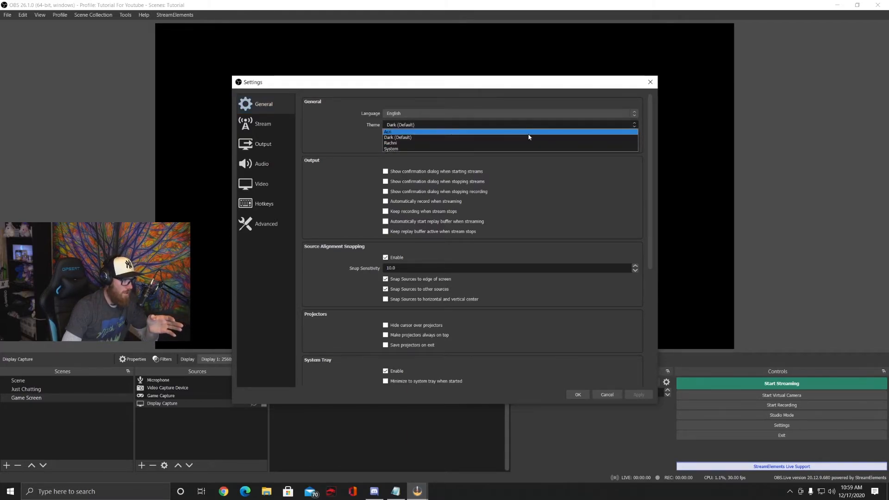
pyautogui.click(348, 133)
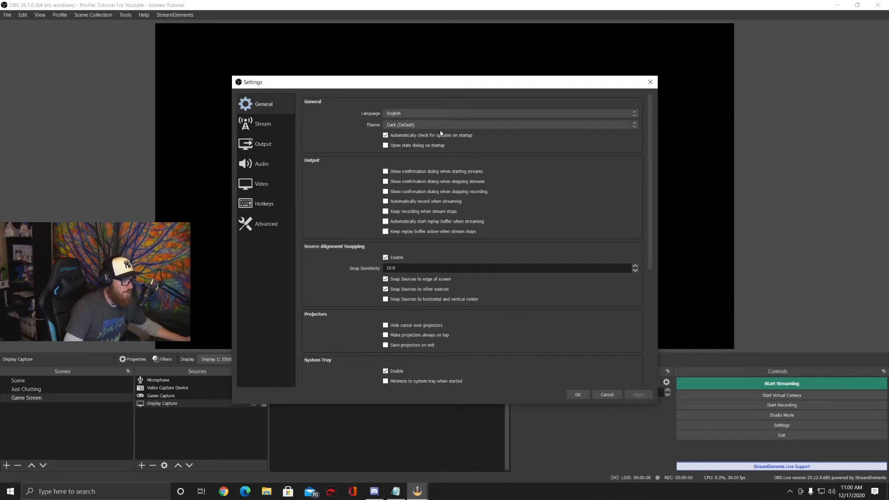
pyautogui.click(433, 112)
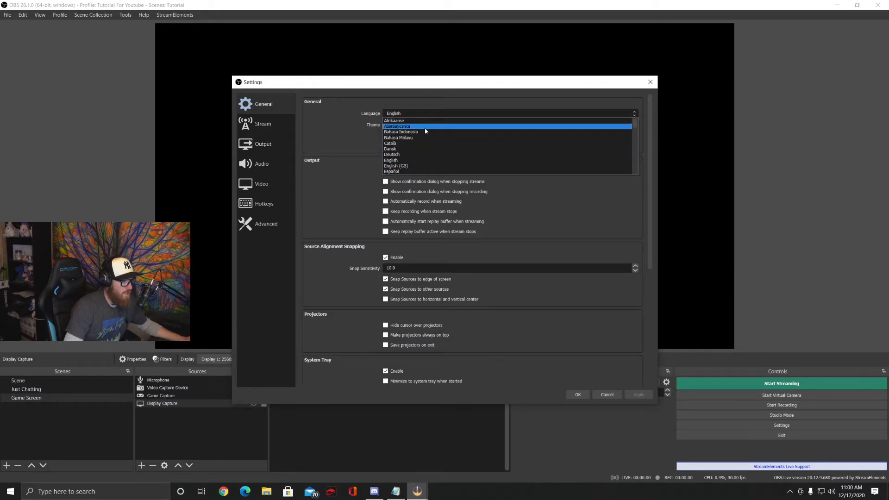
pyautogui.scroll(-1, 421, 160)
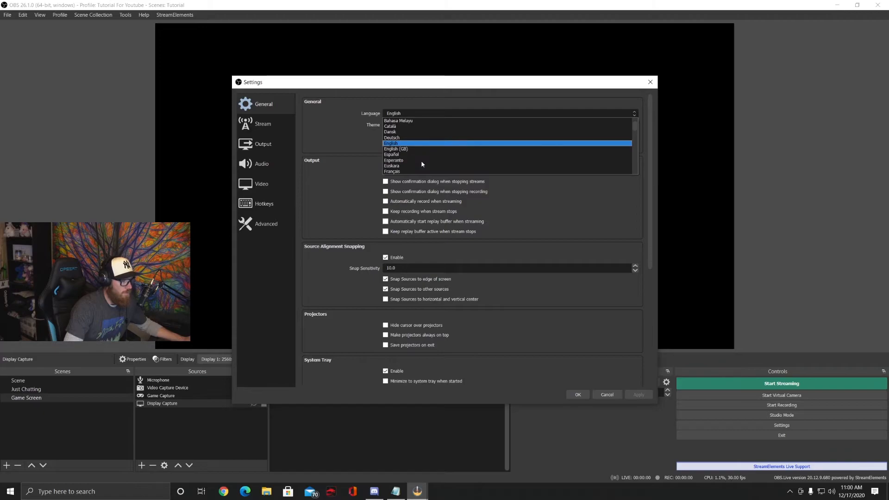
pyautogui.click(333, 136)
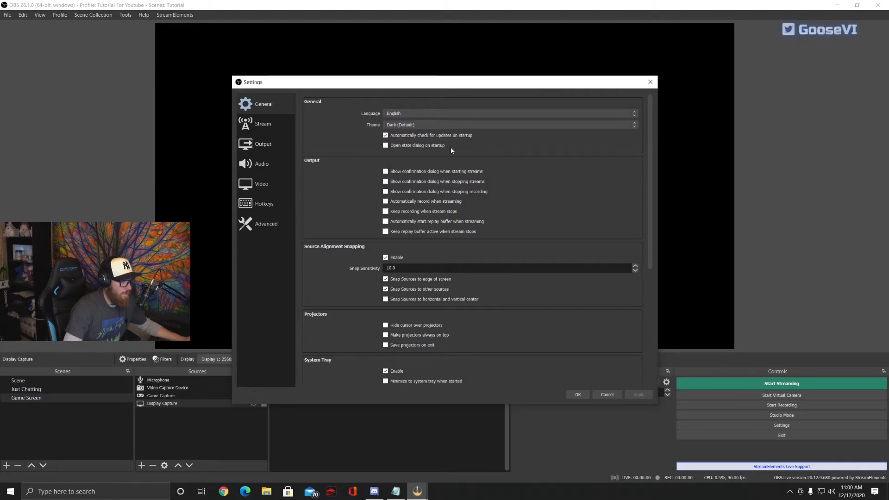
pyautogui.scroll(-1, 510, 217)
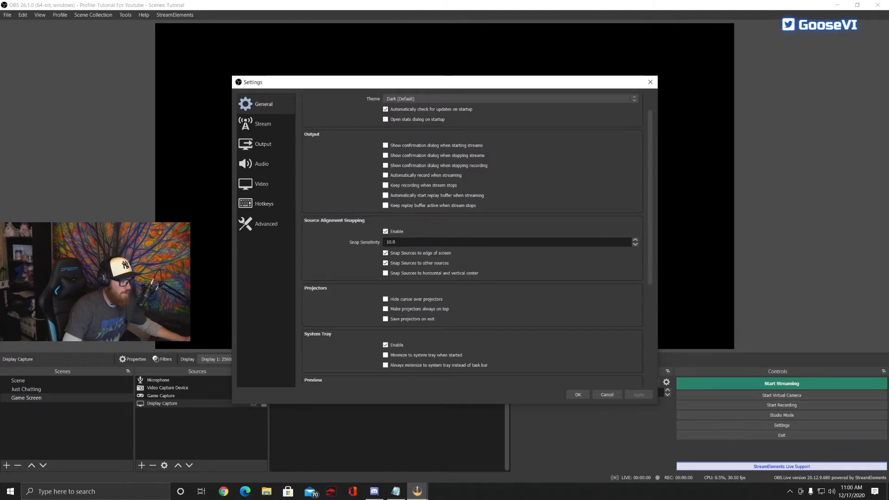
pyautogui.scroll(-4, 457, 250)
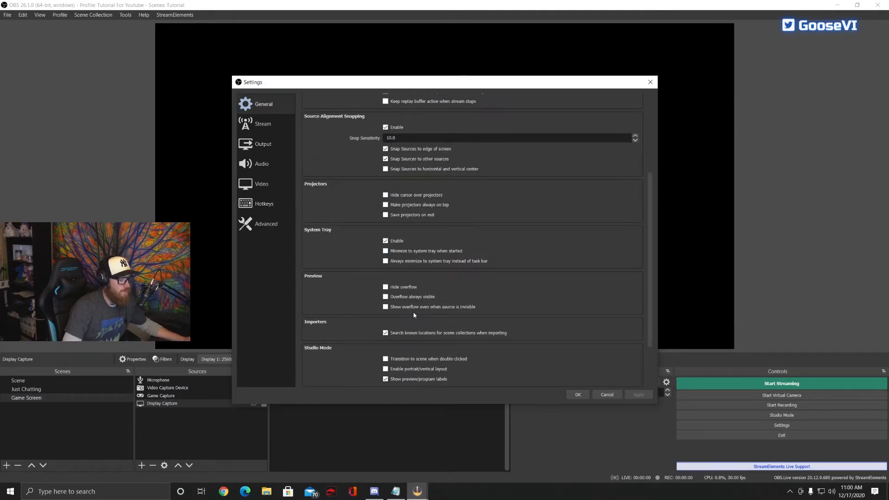
pyautogui.scroll(-3, 414, 314)
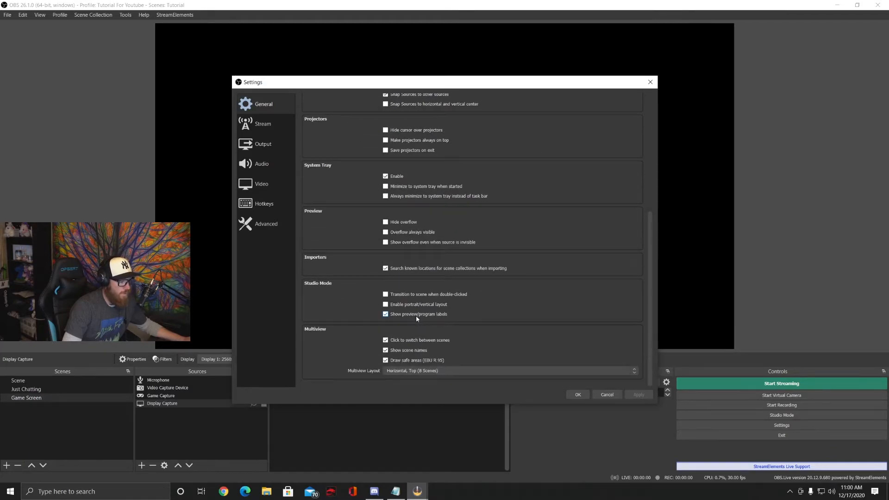
pyautogui.scroll(8, 506, 319)
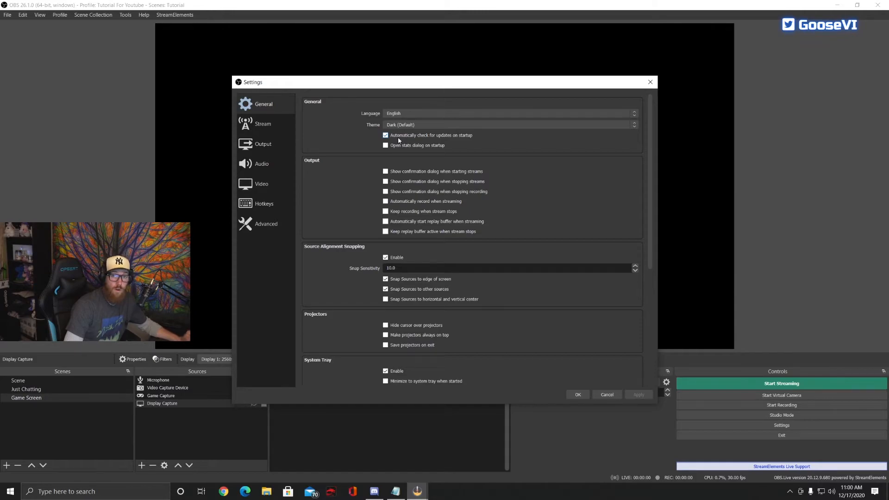
# Review the available services in the Stream settings, and view the Twitch account login without signing in
pyautogui.click(268, 130)
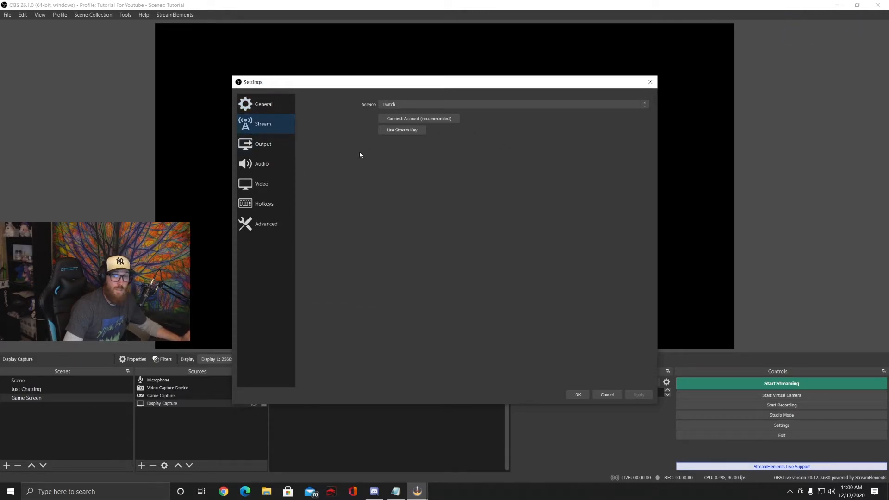
pyautogui.click(435, 105)
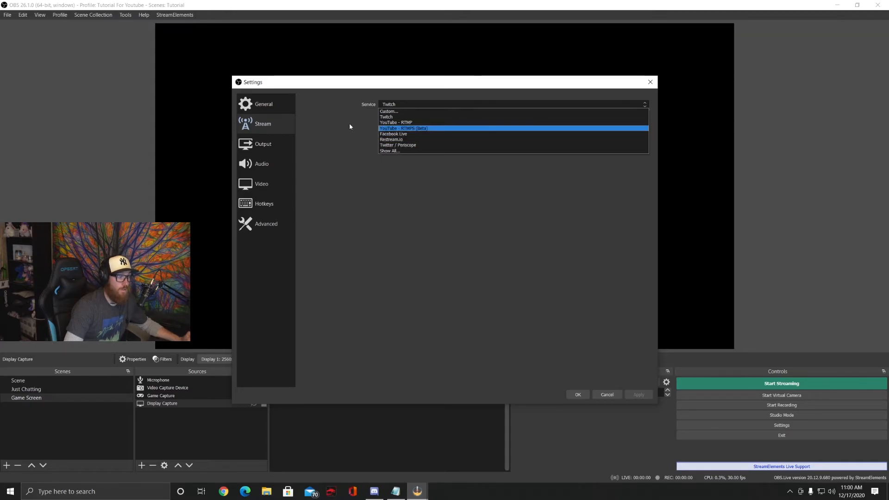
pyautogui.click(367, 123)
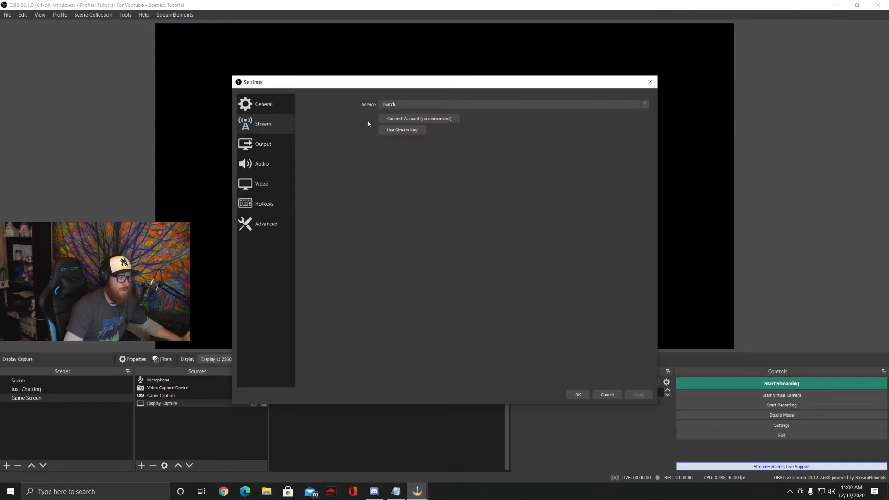
pyautogui.click(438, 122)
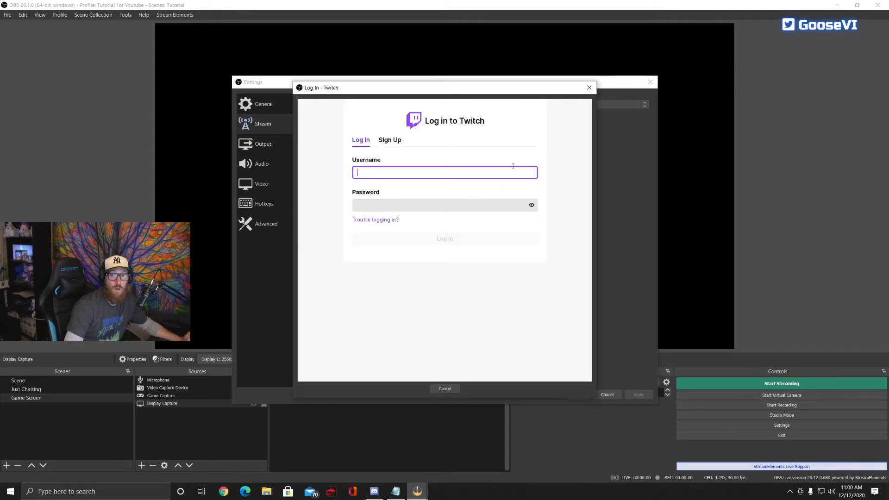
pyautogui.click(589, 88)
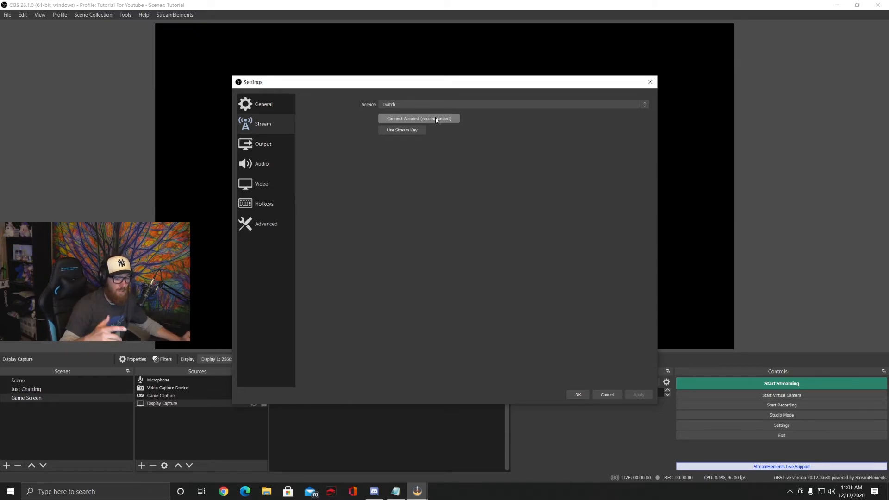
# Set the streaming video bitrate to 6000 Kbps in the Output settings
pyautogui.click(271, 144)
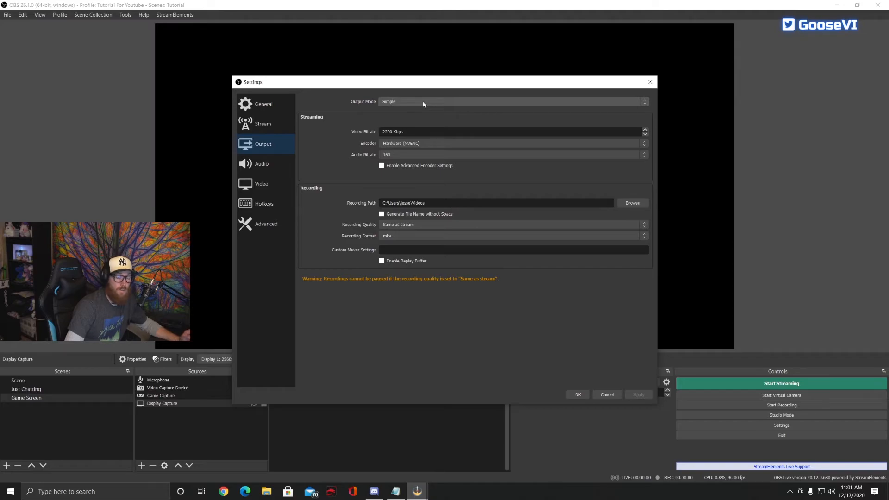
pyautogui.click(431, 131)
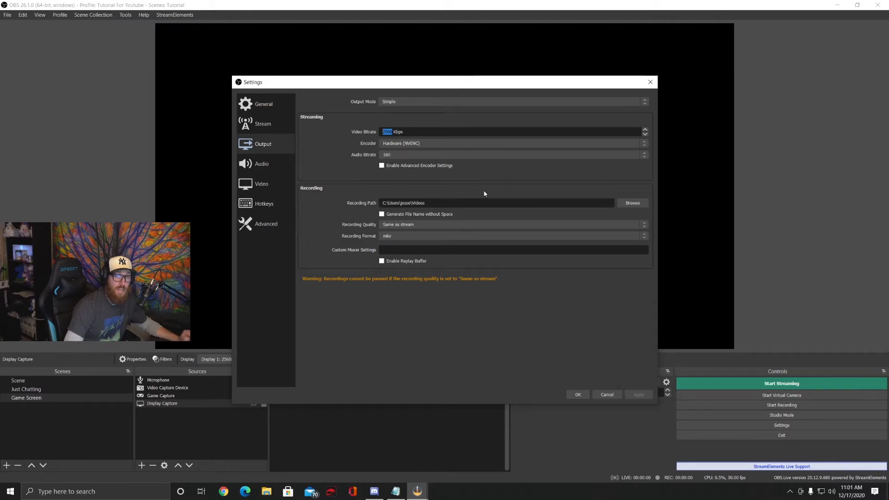
pyautogui.write('000')
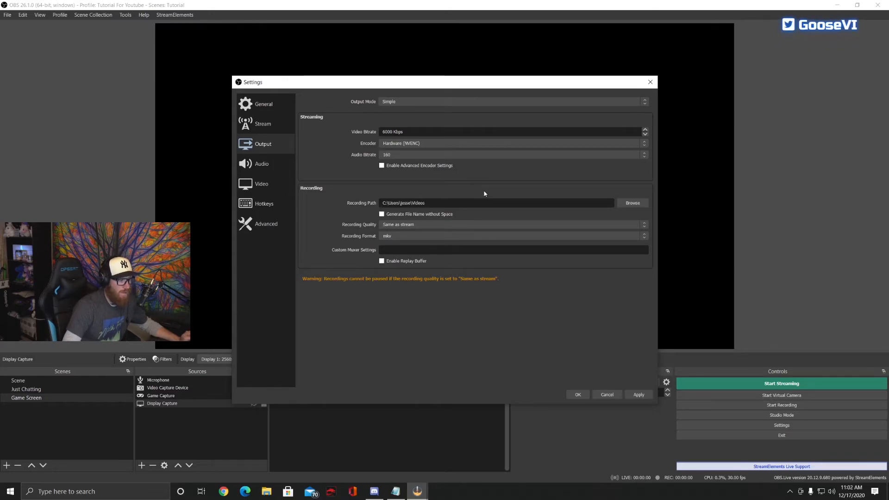
# Try the Software (x264) streaming encoder, and switch the encoder back to Hardware (NVENC)
pyautogui.click(454, 148)
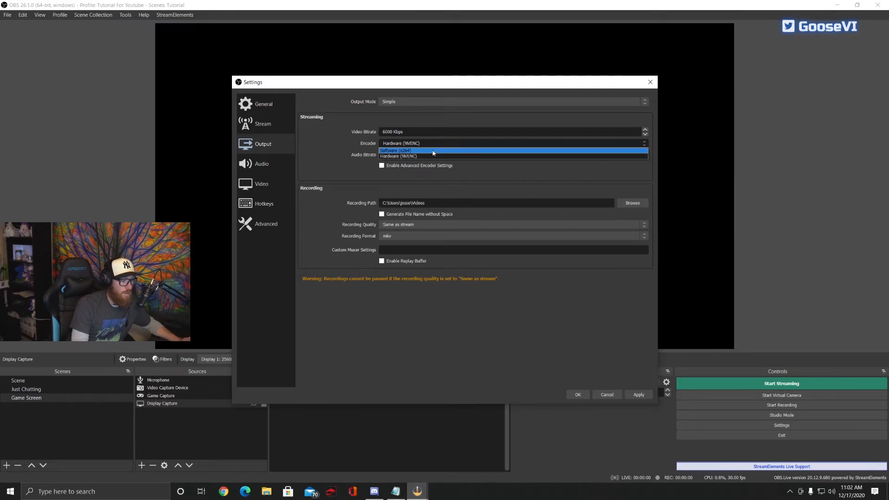
pyautogui.click(432, 150)
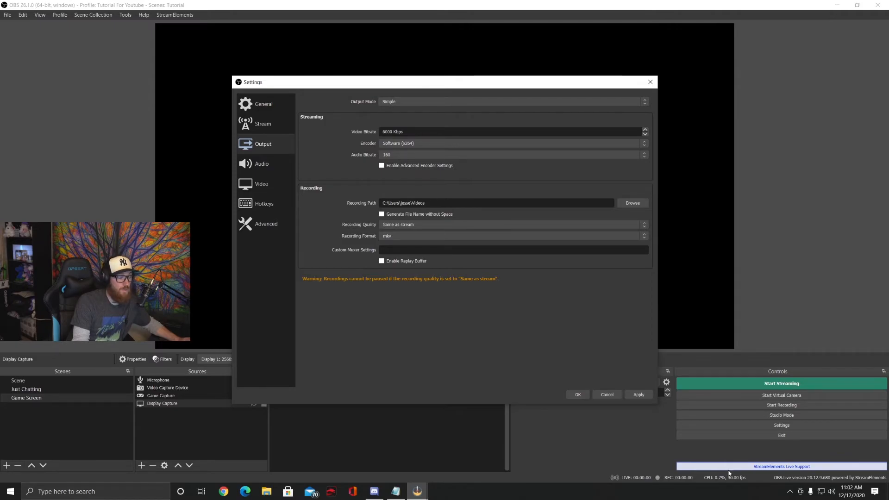
pyautogui.click(576, 143)
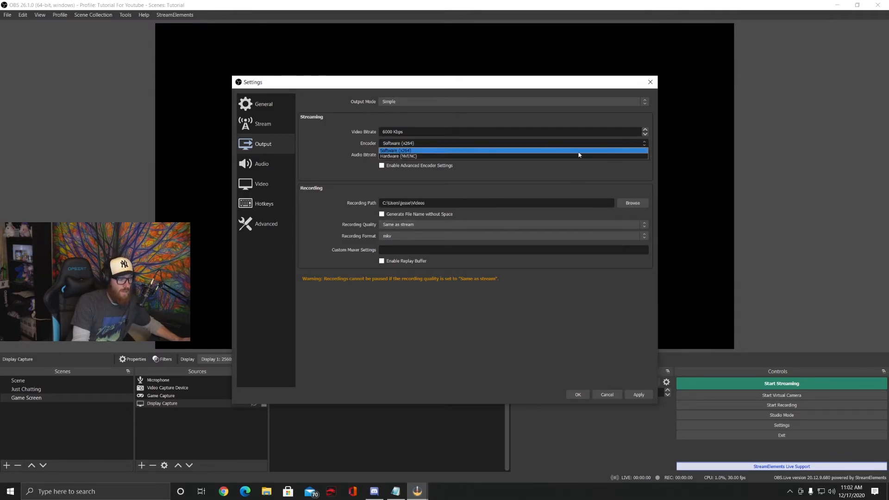
pyautogui.click(412, 156)
pyautogui.click(444, 143)
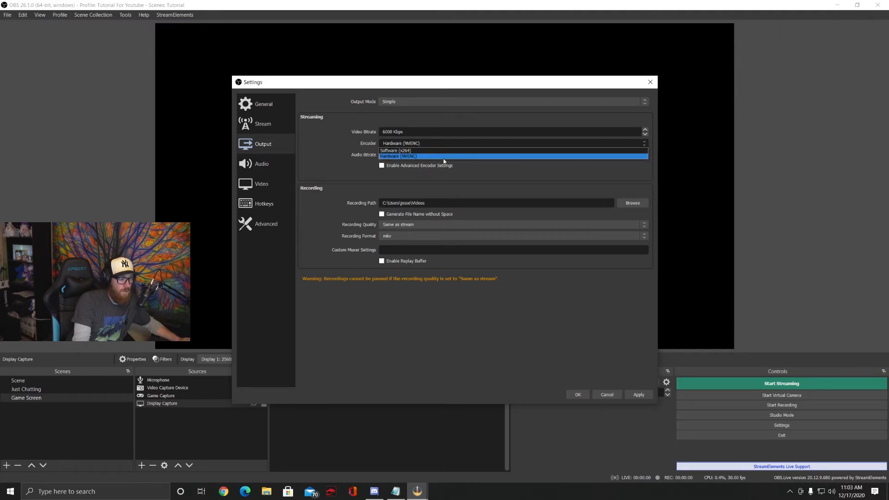
pyautogui.click(393, 167)
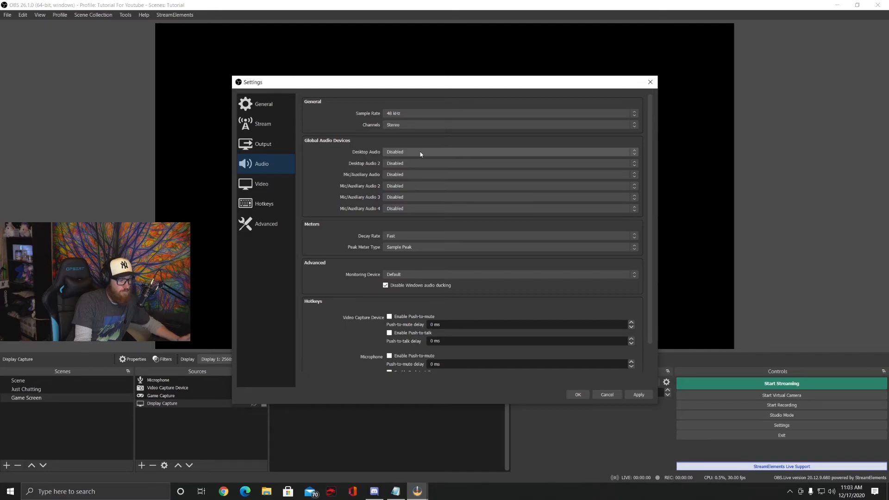
# Move the Settings window clear of the audio mixer and review the Desktop Audio device in the Audio settings
pyautogui.moveTo(397, 82); pyautogui.dragTo(455, 34)
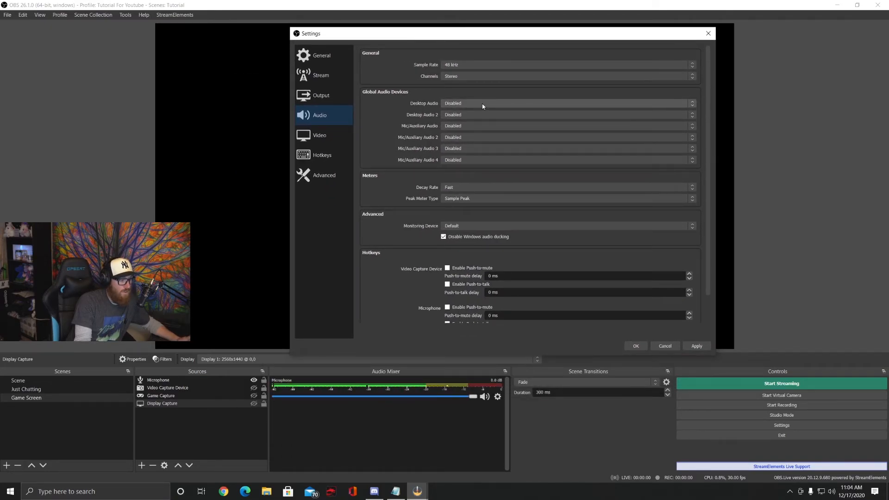
pyautogui.click(482, 106)
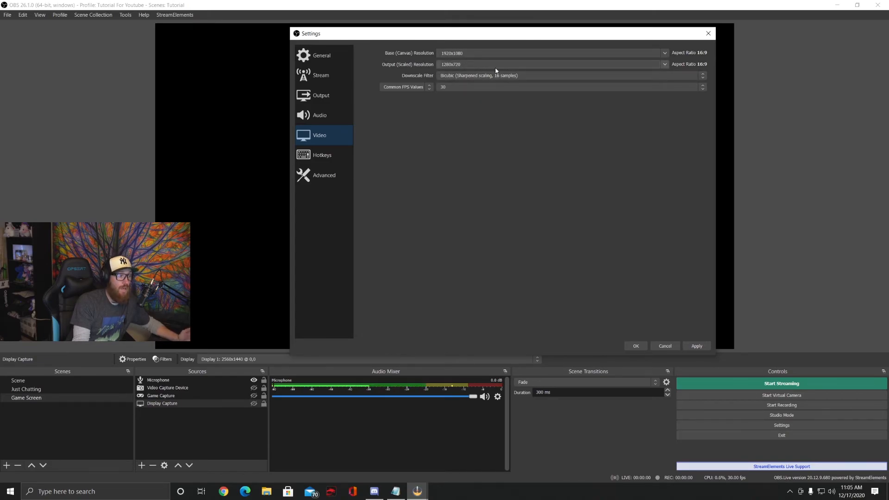
# Try an output (scaled) resolution of 1920x1080 in the Video settings, and return it to 1280x720
pyautogui.click(665, 64)
pyautogui.click(519, 72)
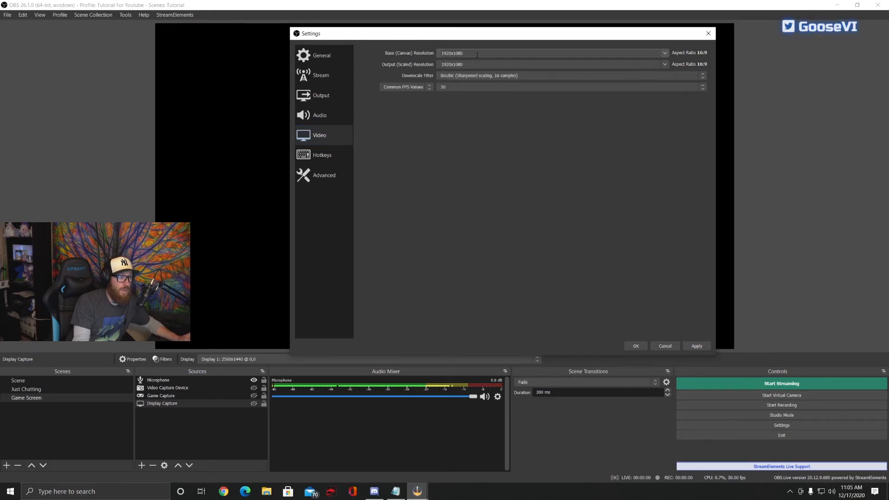
pyautogui.click(666, 67)
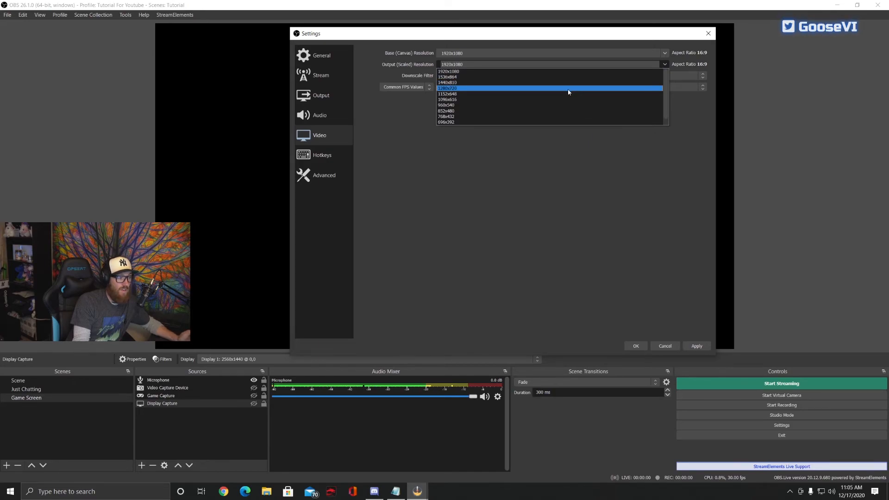
pyautogui.click(568, 89)
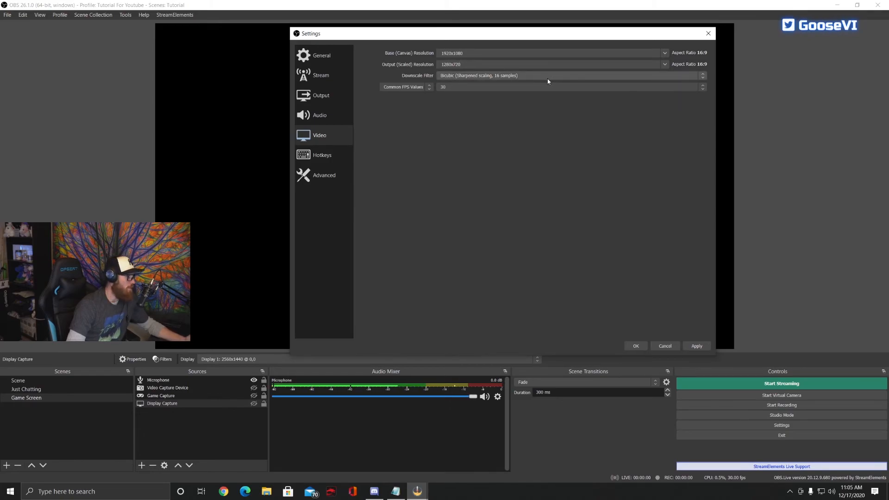
# Set the video downscale filter to Lanczos (Sharpened scaling, 36 samples)
pyautogui.click(704, 76)
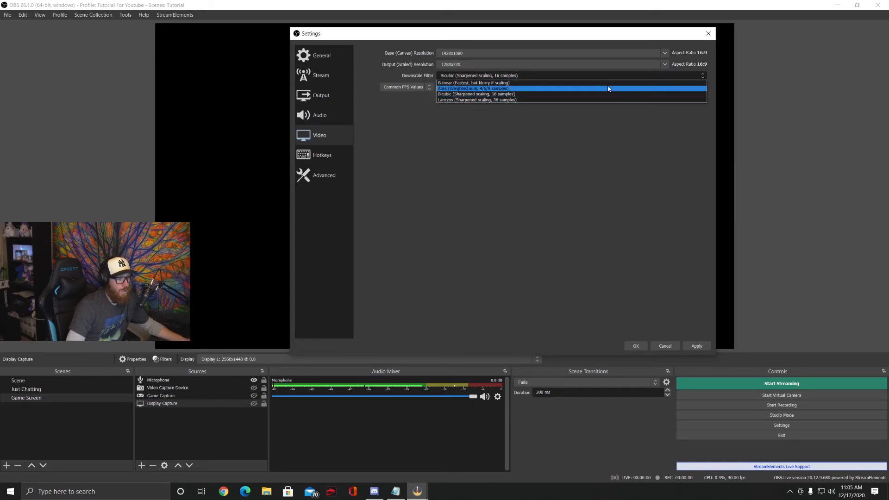
pyautogui.click(533, 101)
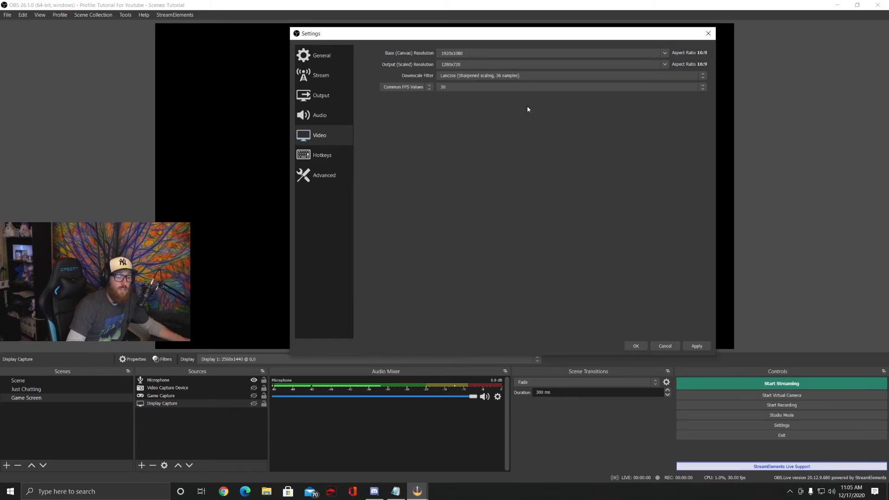
# Set the common FPS value to 60 and the output (scaled) resolution to 1920x1080 in the Video settings
pyautogui.click(694, 88)
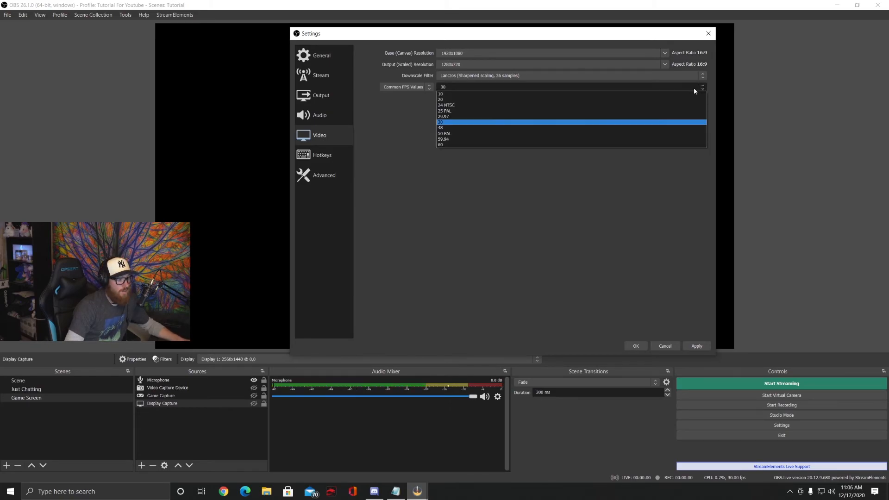
pyautogui.click(506, 146)
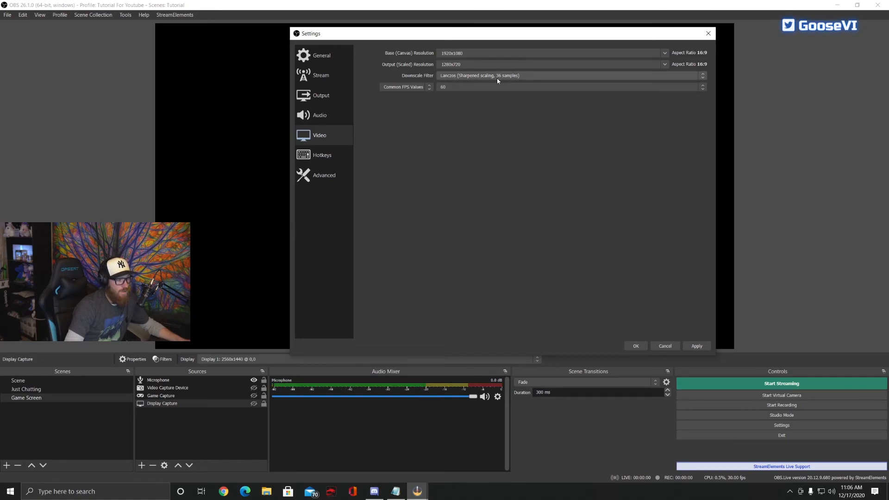
pyautogui.click(490, 66)
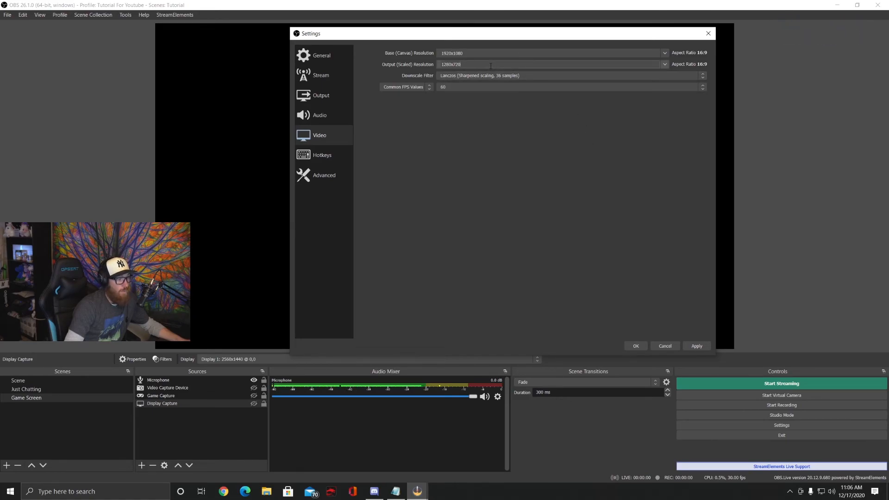
pyautogui.click(665, 64)
pyautogui.click(521, 72)
pyautogui.click(486, 63)
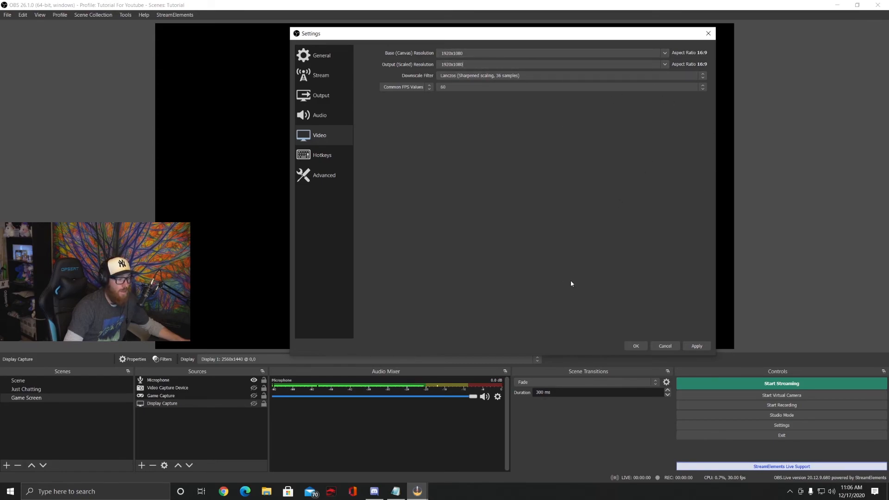
# Review the Hotkeys settings, from the streaming and recording actions through the entries for each scene and source
pyautogui.click(321, 155)
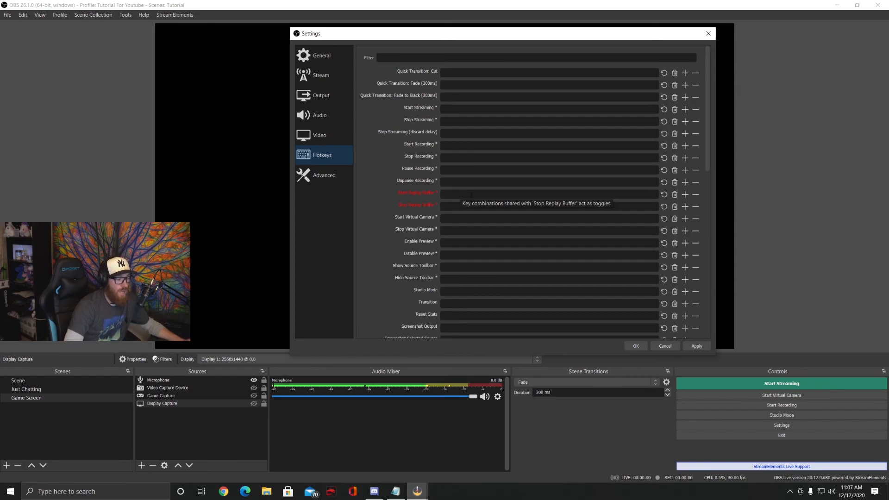
pyautogui.scroll(-4, 472, 200)
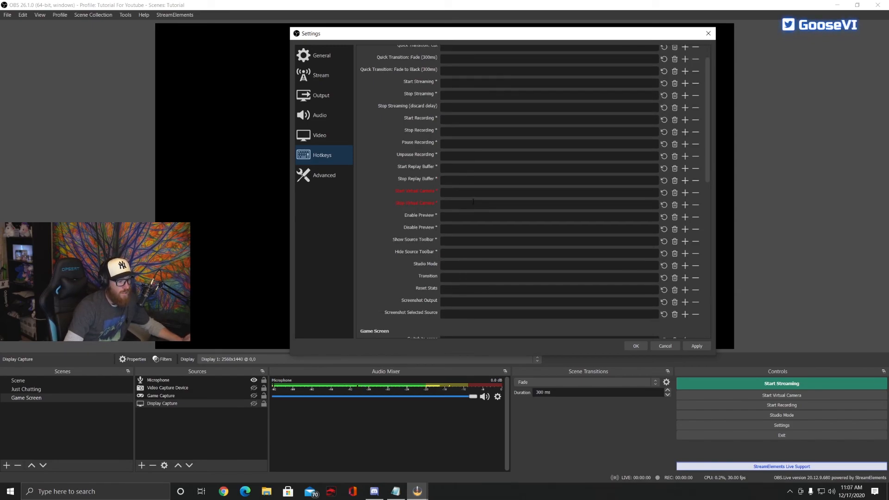
pyautogui.scroll(-10, 474, 208)
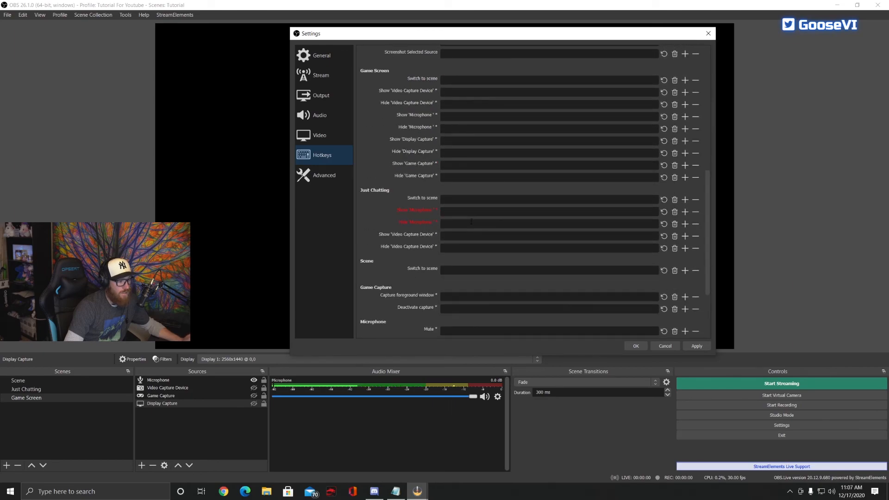
pyautogui.scroll(15, 471, 226)
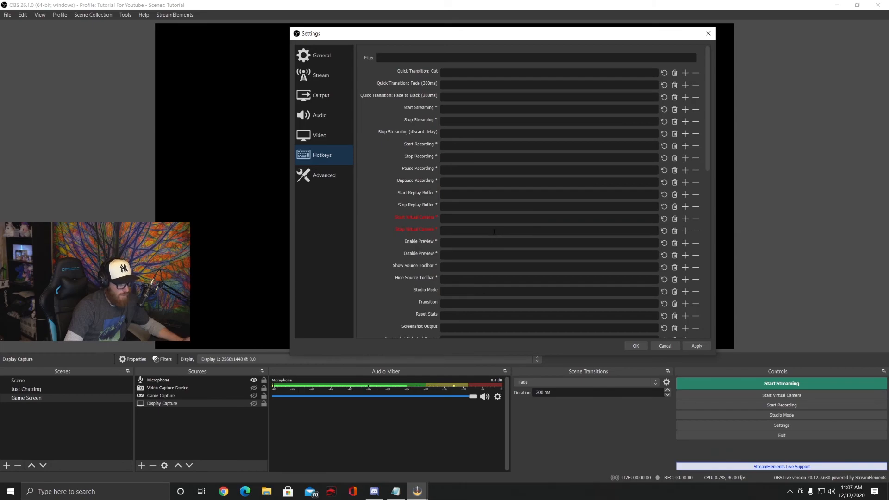
pyautogui.scroll(-1, 494, 231)
pyautogui.scroll(-2, 494, 232)
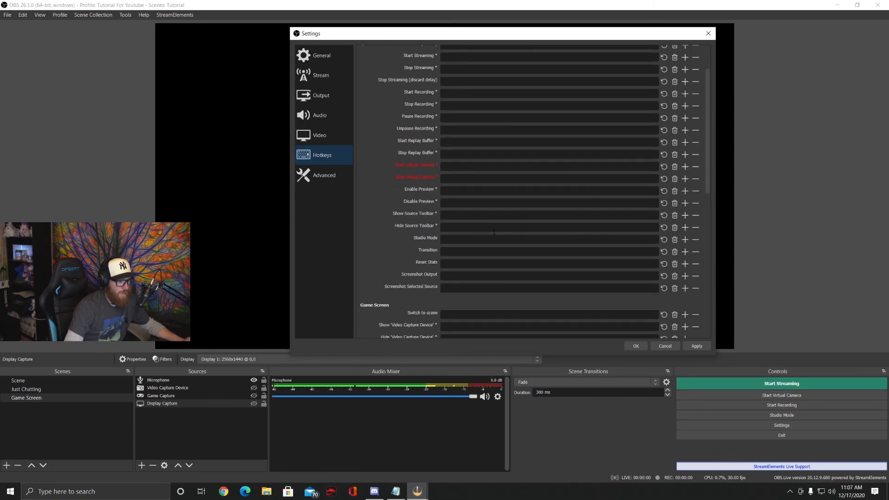
pyautogui.scroll(3, 492, 233)
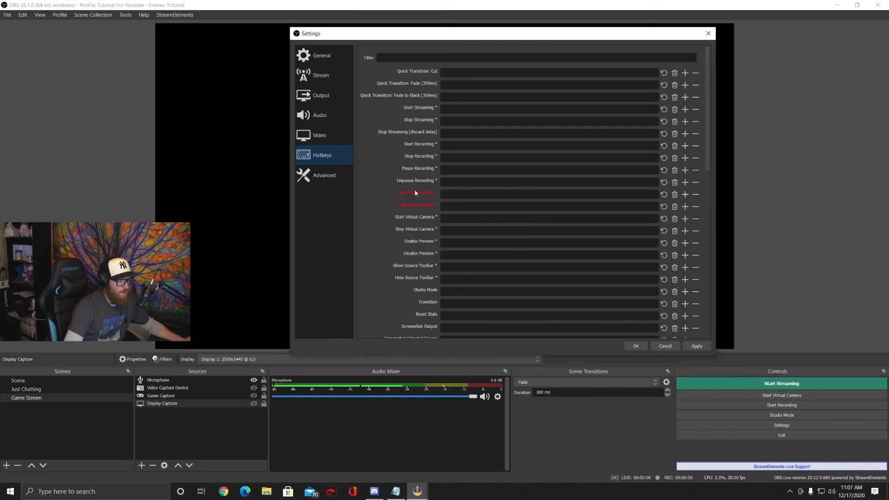
# Review the Advanced settings, including process priority, video renderer, recording, stream delay, automatic reconnect and network options
pyautogui.click(322, 179)
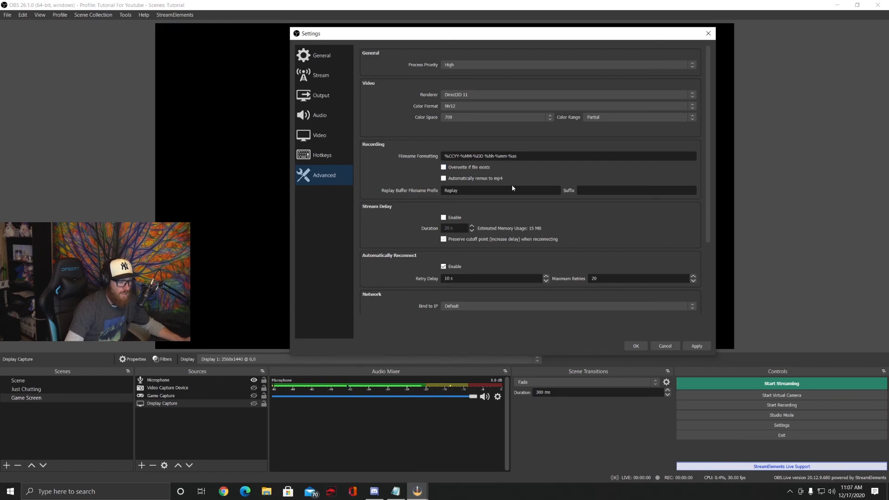
pyautogui.scroll(-3, 423, 190)
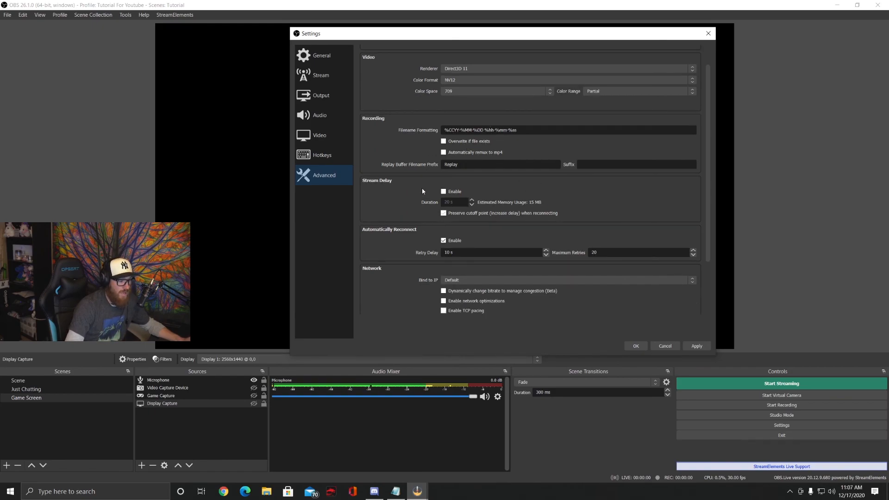
pyautogui.scroll(3, 510, 195)
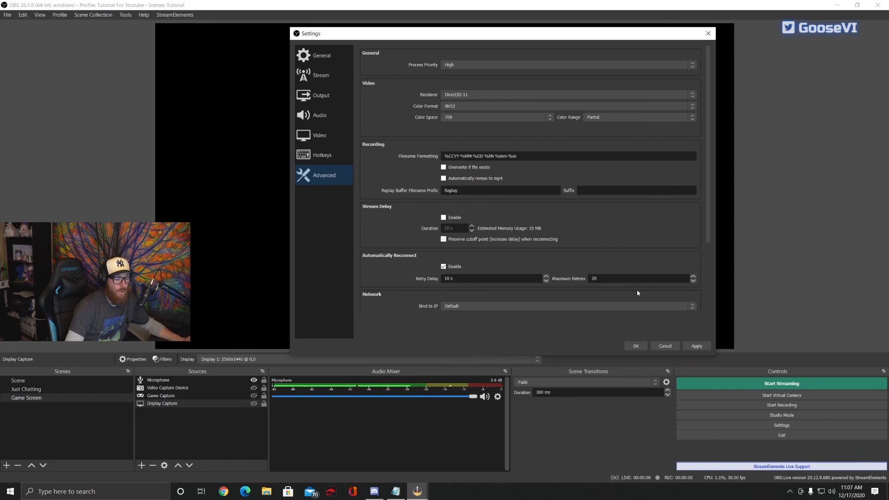